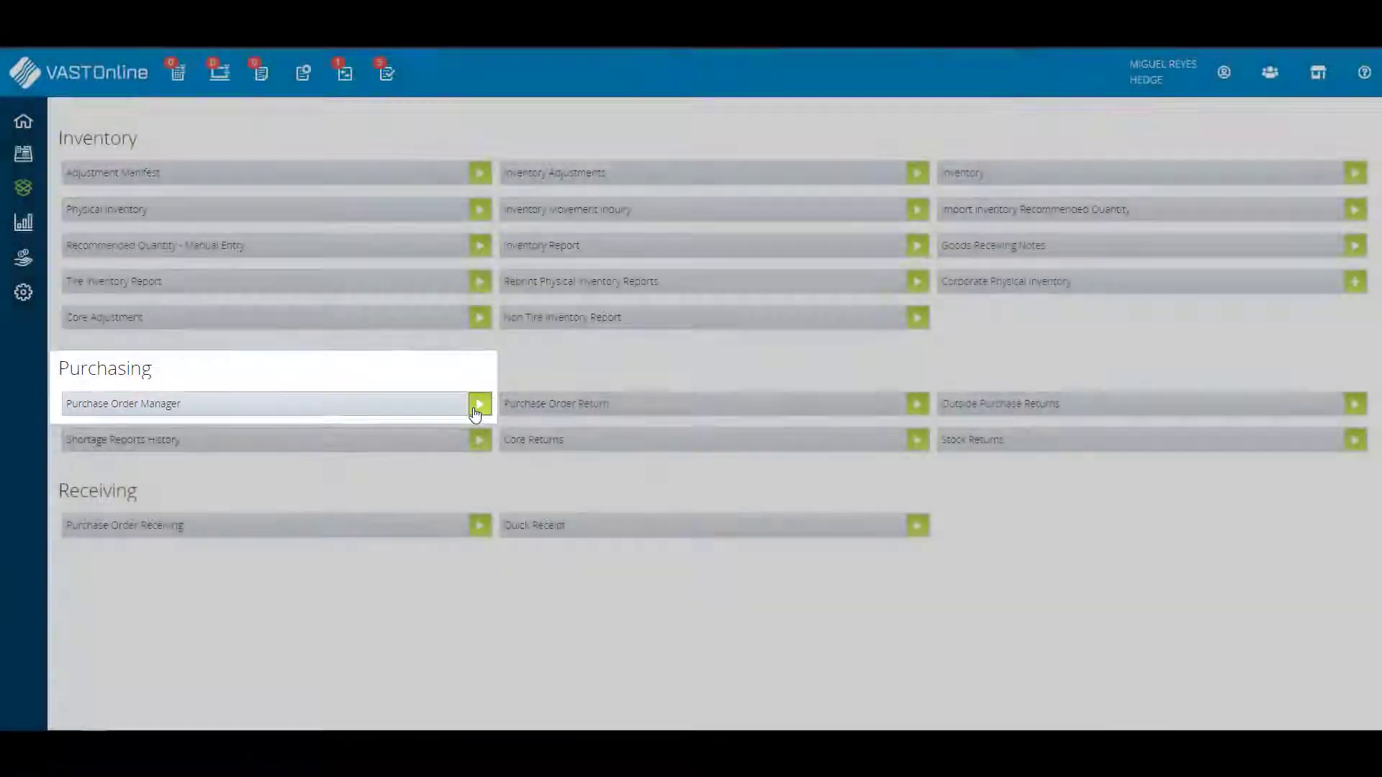
# Start a new purchase order in the Purchase Order Manager, search vendors for 53 and select Country Roads Berkeley Plaza.
pyautogui.click(477, 405)
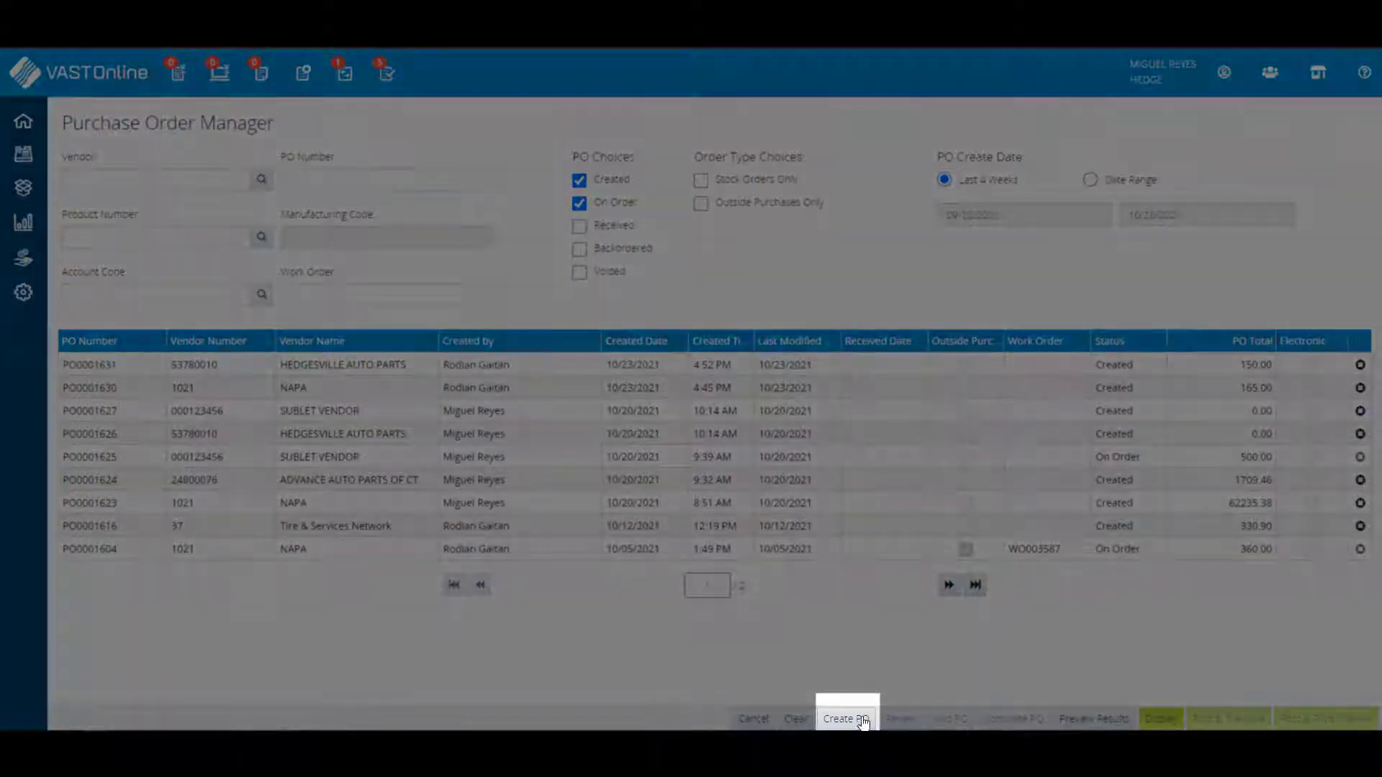
pyautogui.click(863, 720)
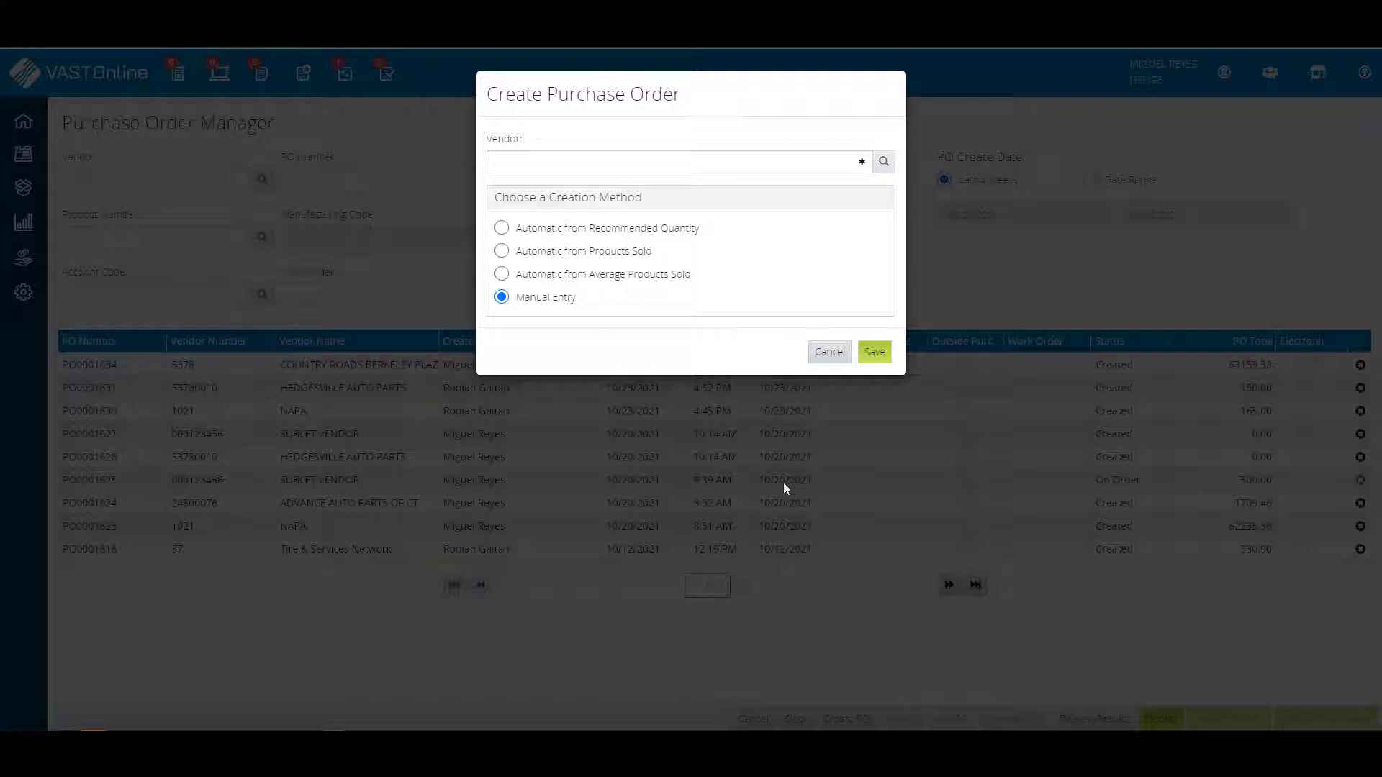
pyautogui.click(590, 169)
pyautogui.write('53')
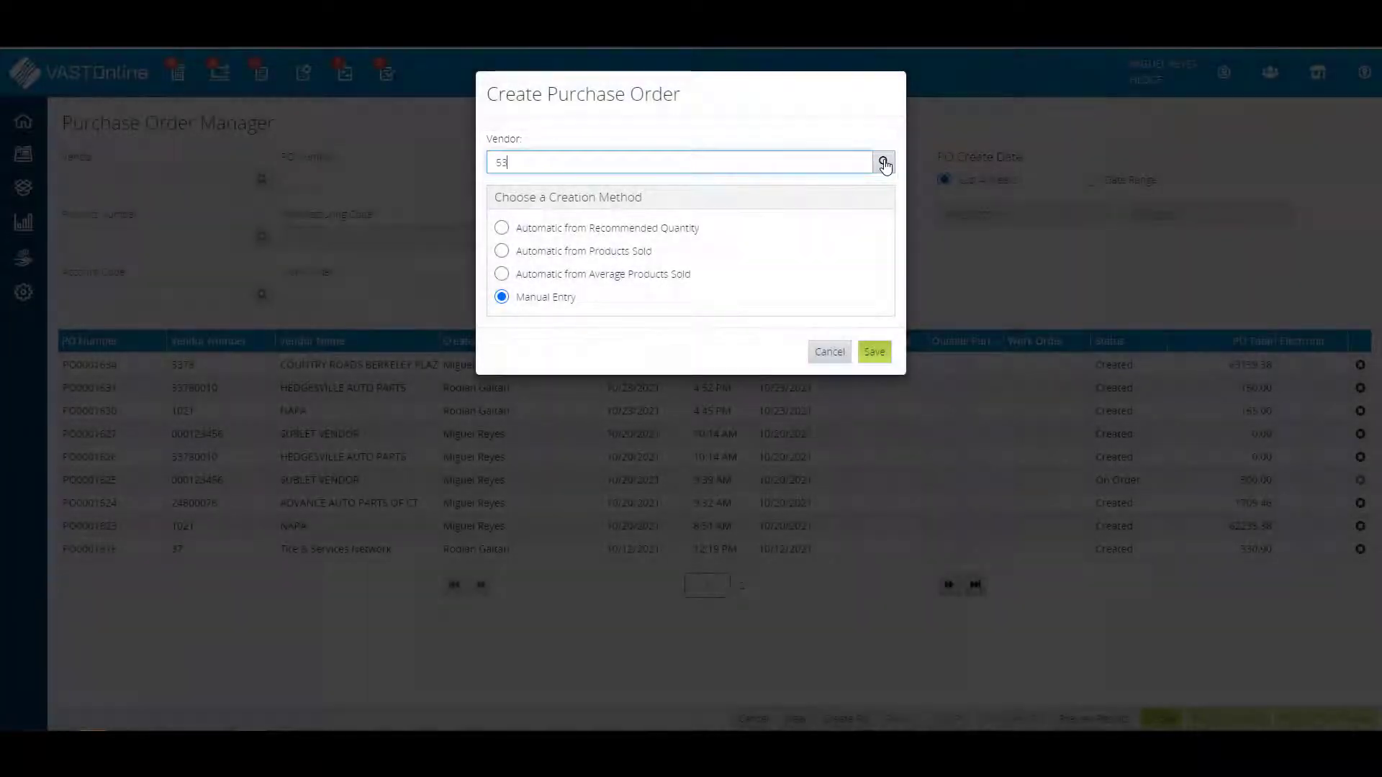
pyautogui.click(884, 164)
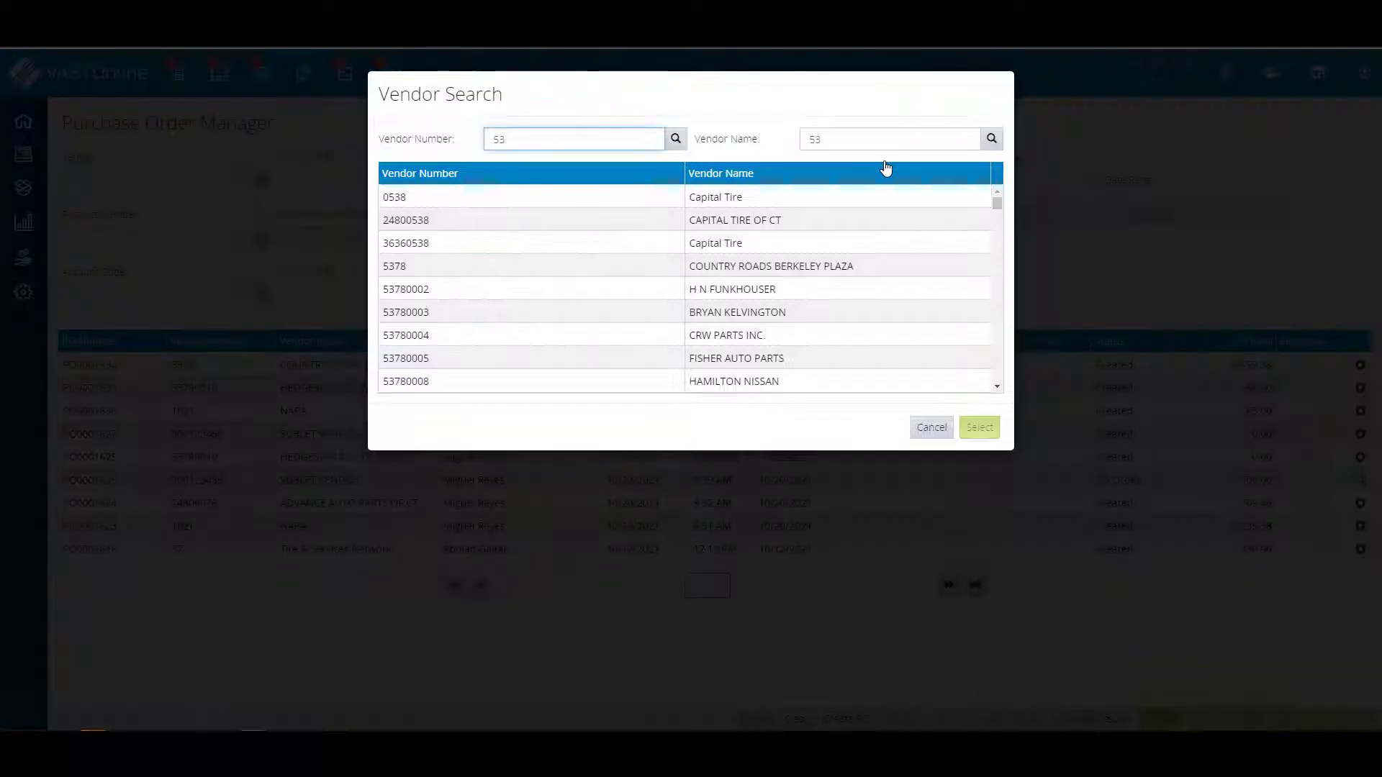
pyautogui.click(867, 267)
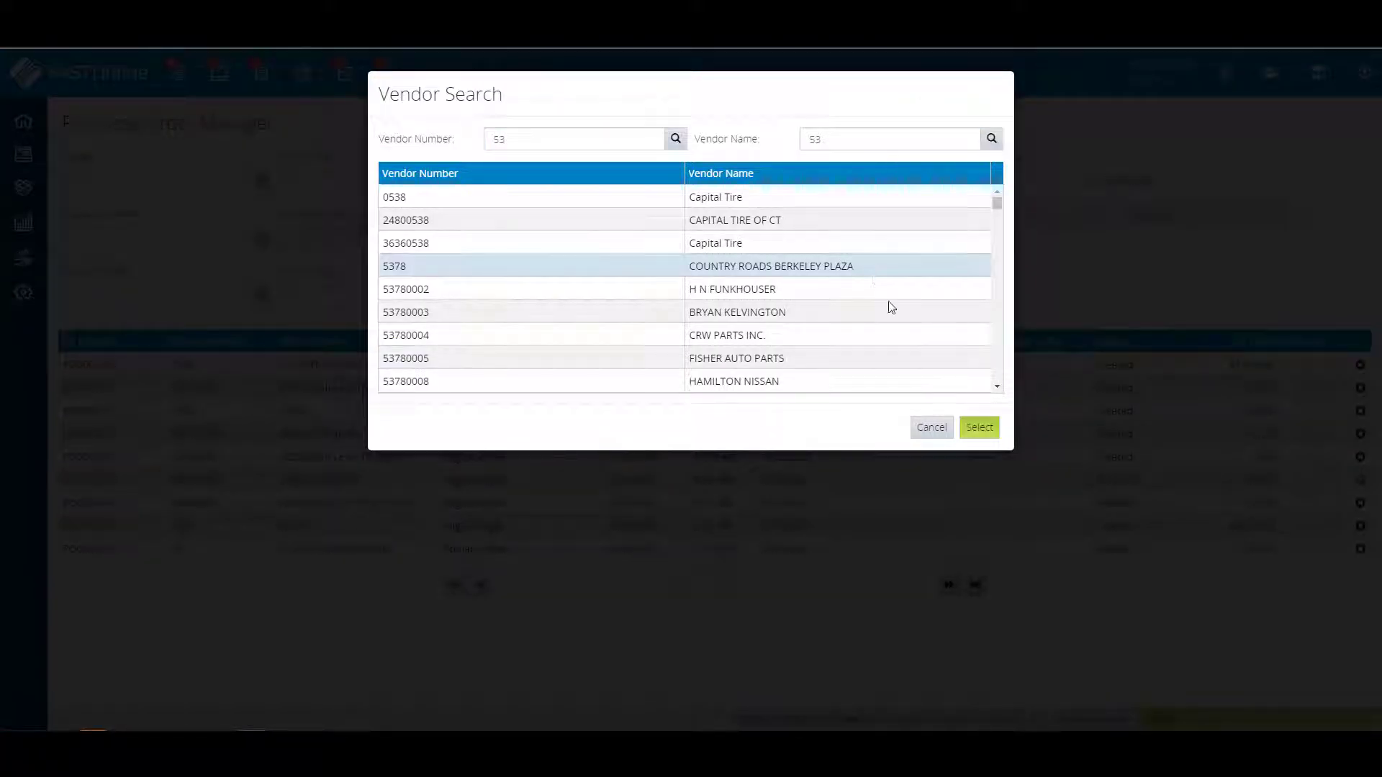
pyautogui.click(978, 429)
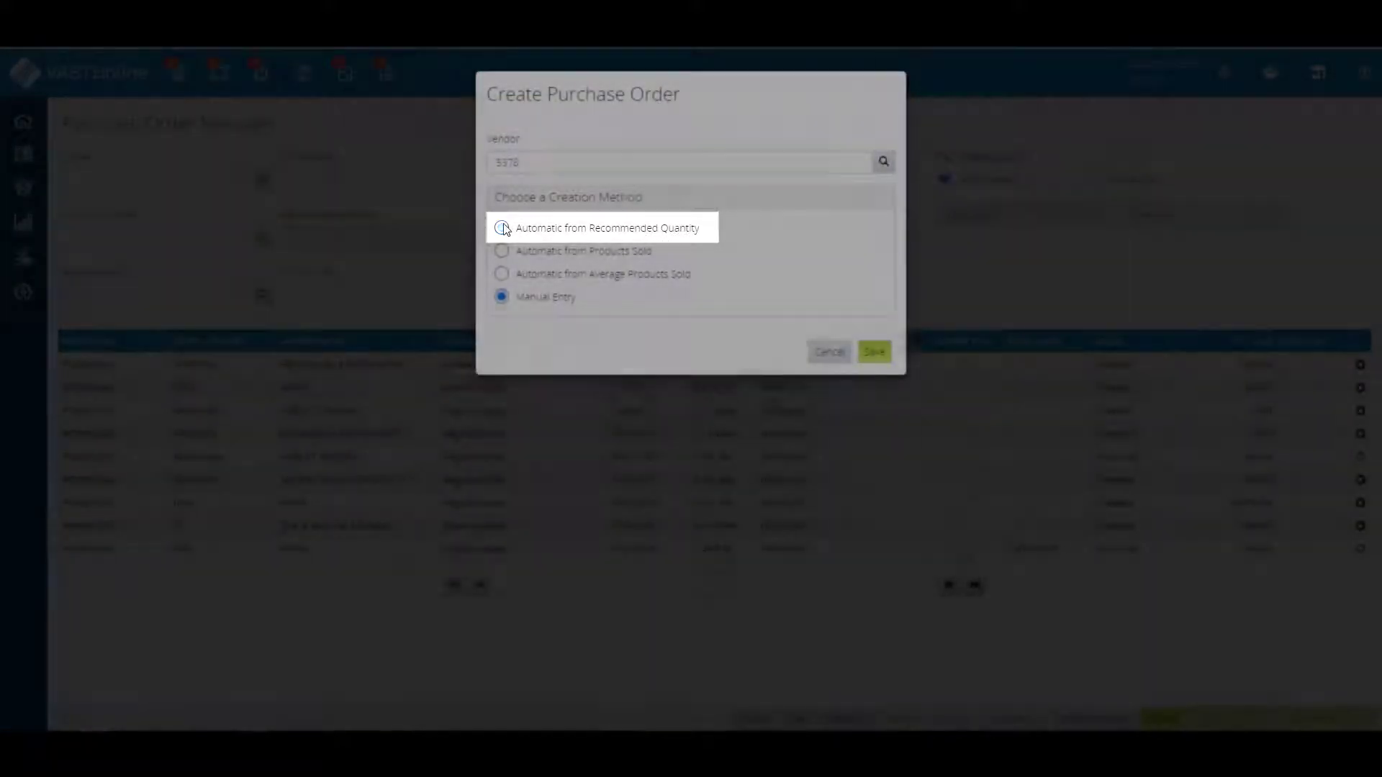
# Try Automatic from Recommended Quantity, switch to Automatic from Products Sold and pick a date range starting 09/14/2021.
pyautogui.click(503, 228)
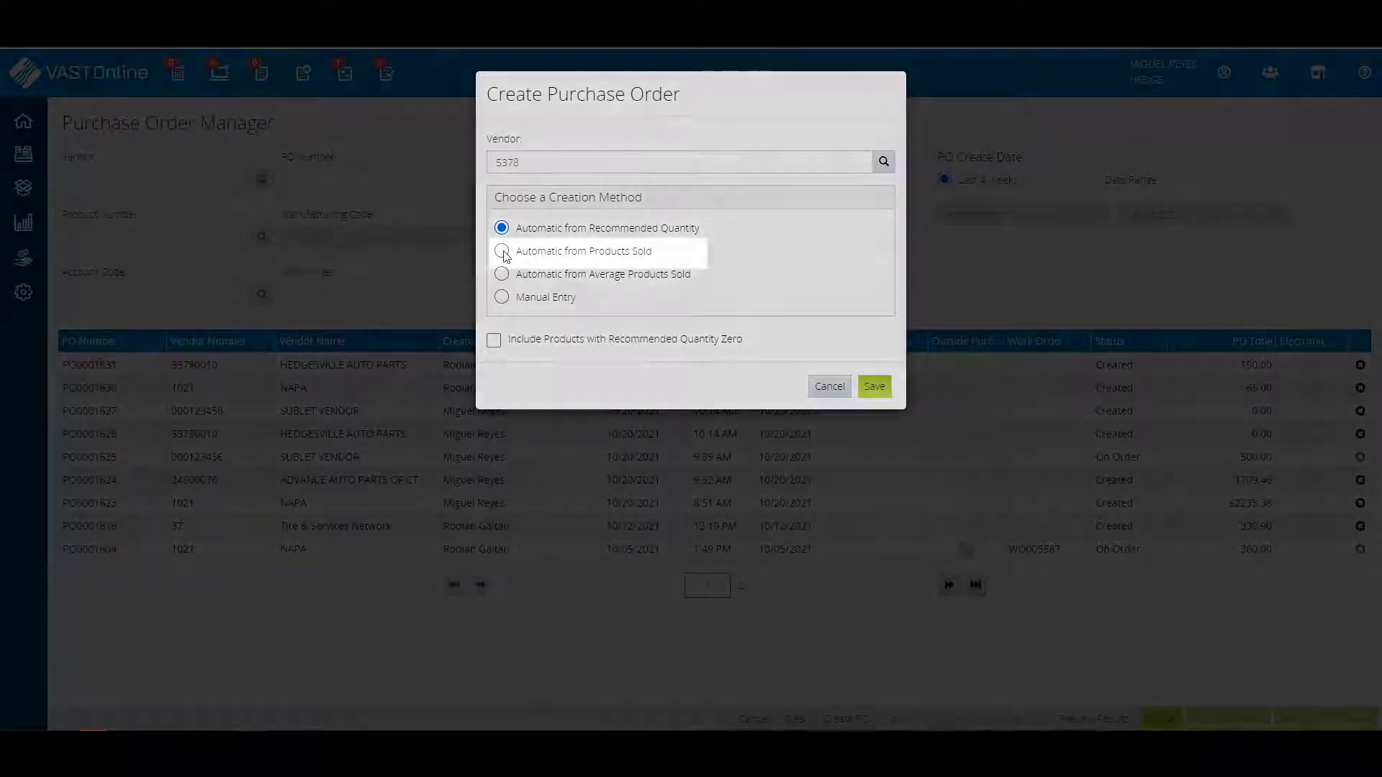
pyautogui.click(503, 250)
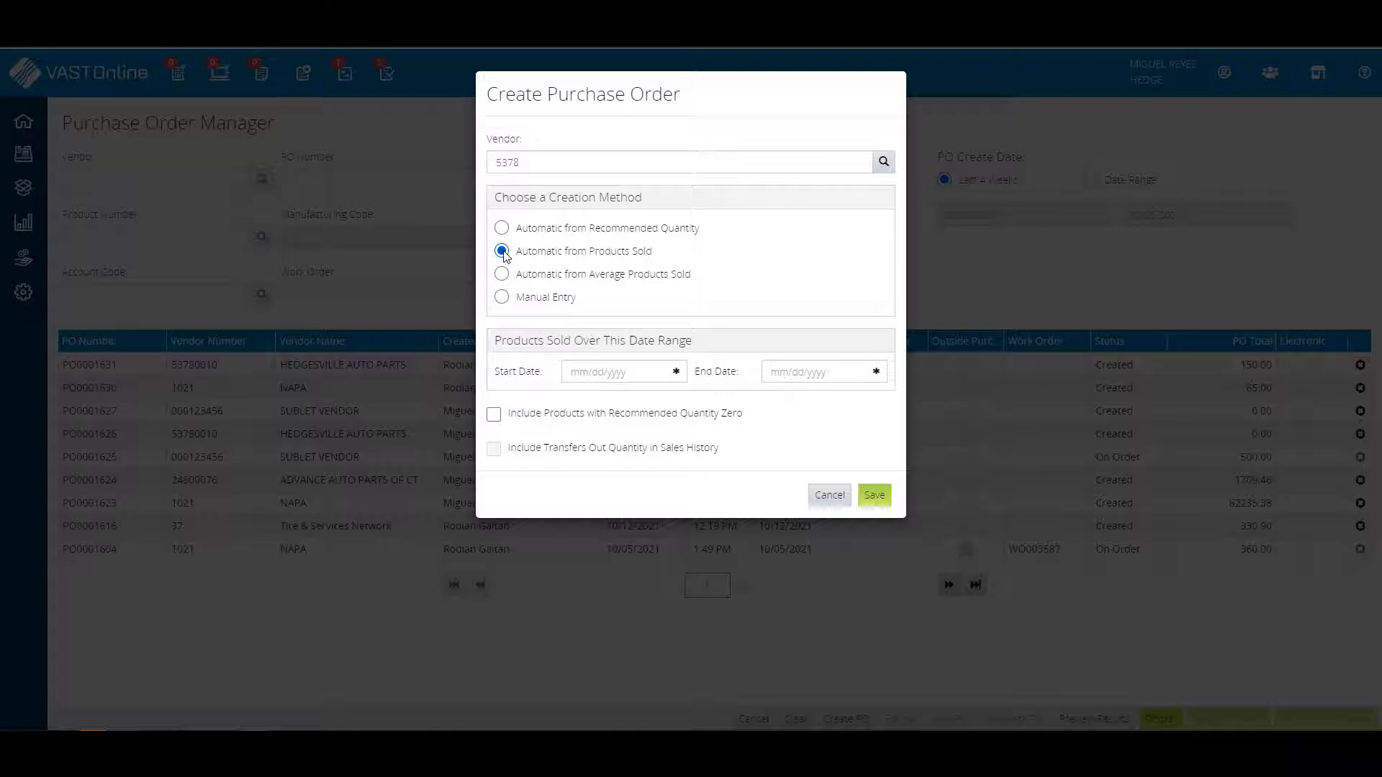
pyautogui.click(658, 371)
pyautogui.click(608, 407)
pyautogui.click(646, 533)
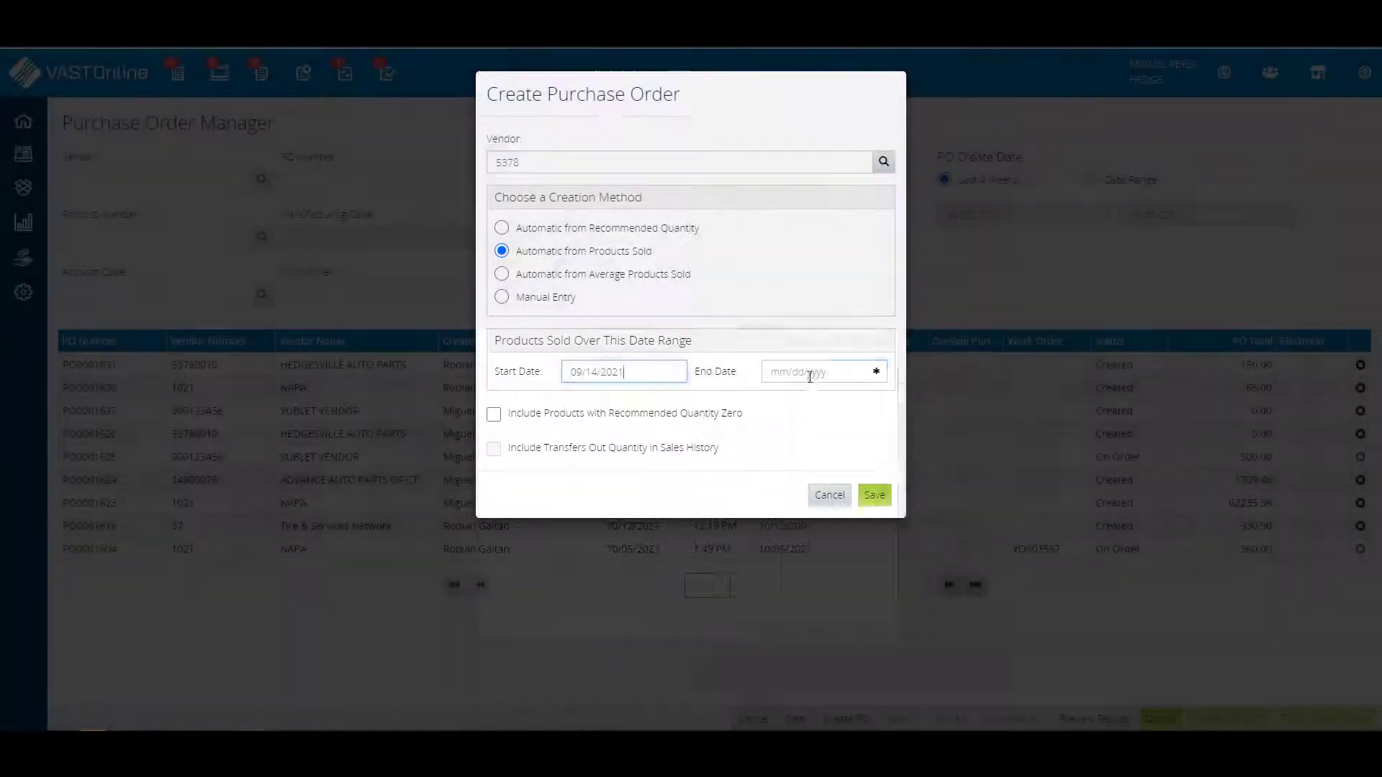
pyautogui.click(774, 371)
pyautogui.click(804, 407)
pyautogui.click(956, 407)
# Switch to Automatic from Average Products Sold, set 20 days of inventory to stock, and enter 100 among the sales criteria.
pyautogui.click(501, 274)
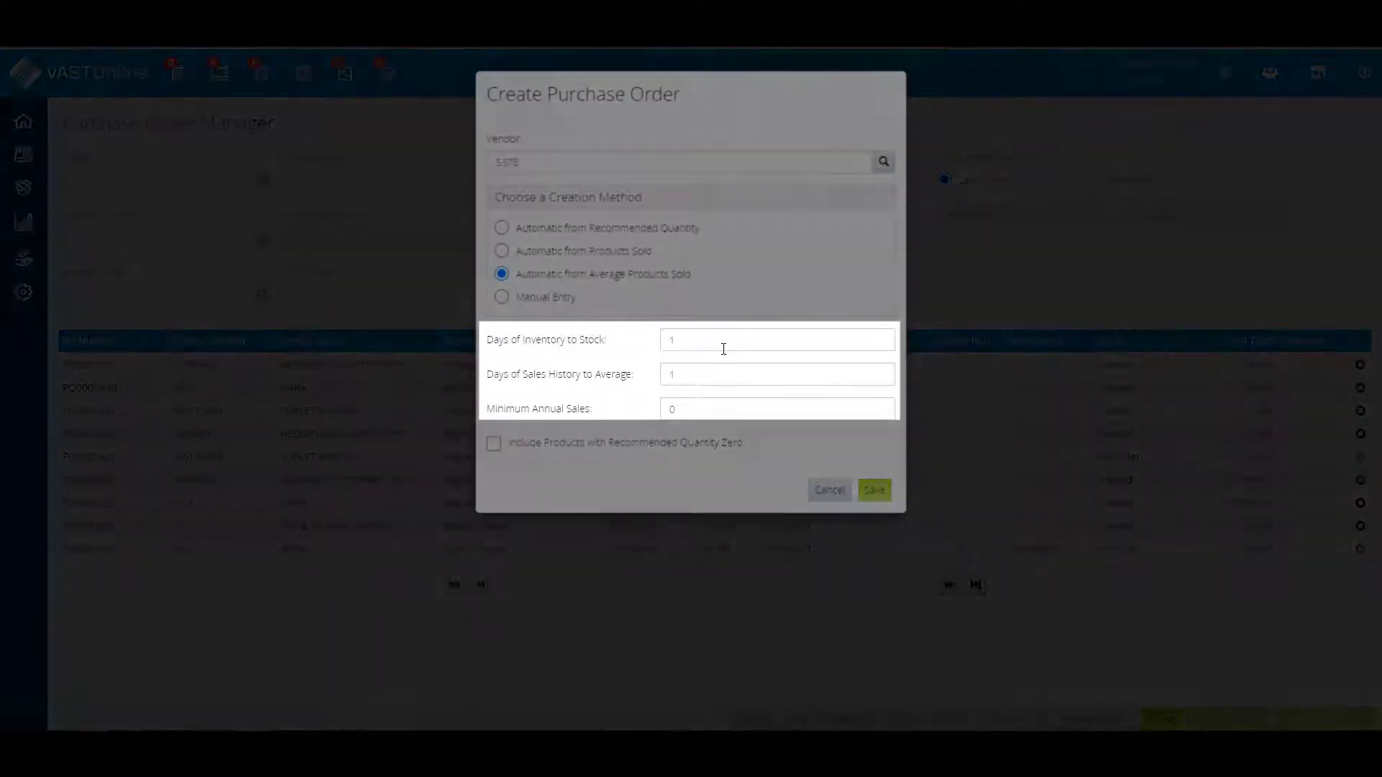
pyautogui.doubleClick(722, 346)
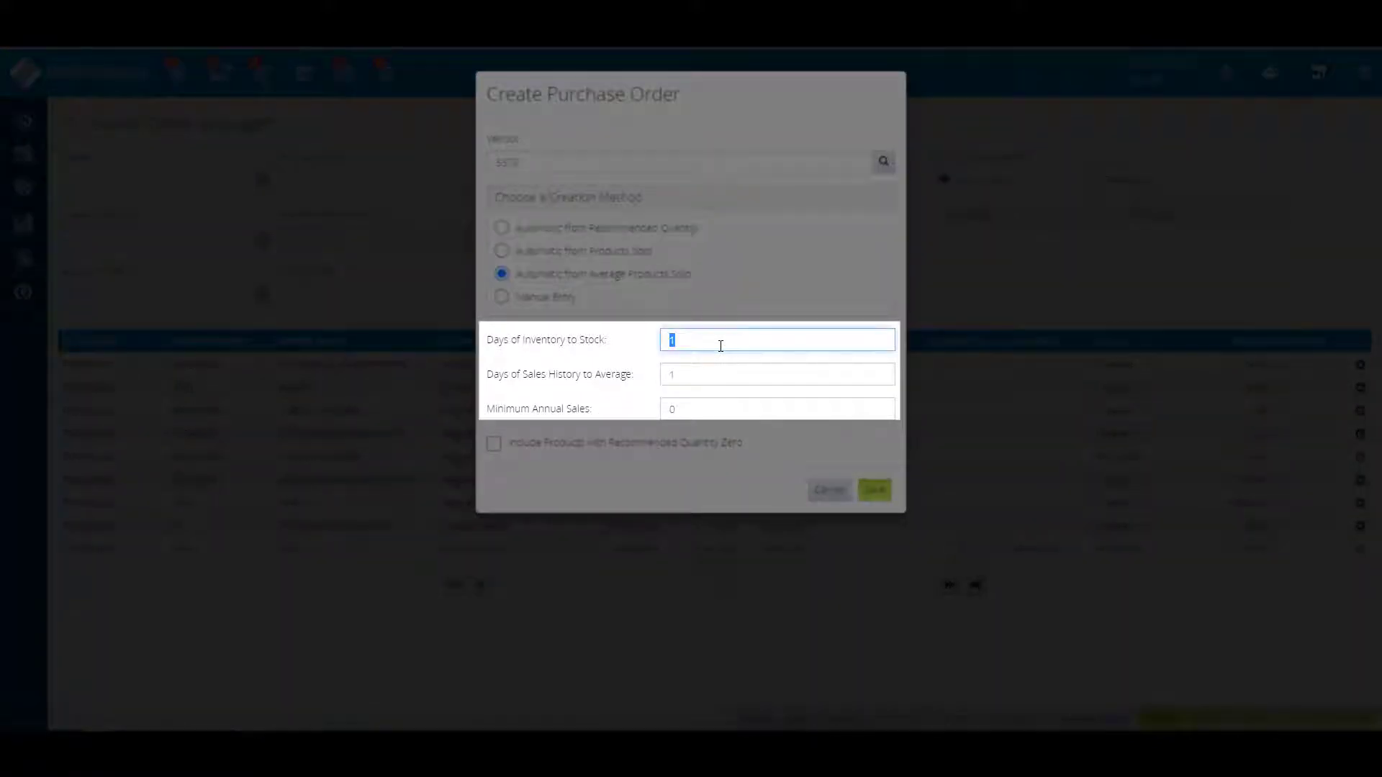
pyautogui.write('20')
pyautogui.doubleClick(699, 380)
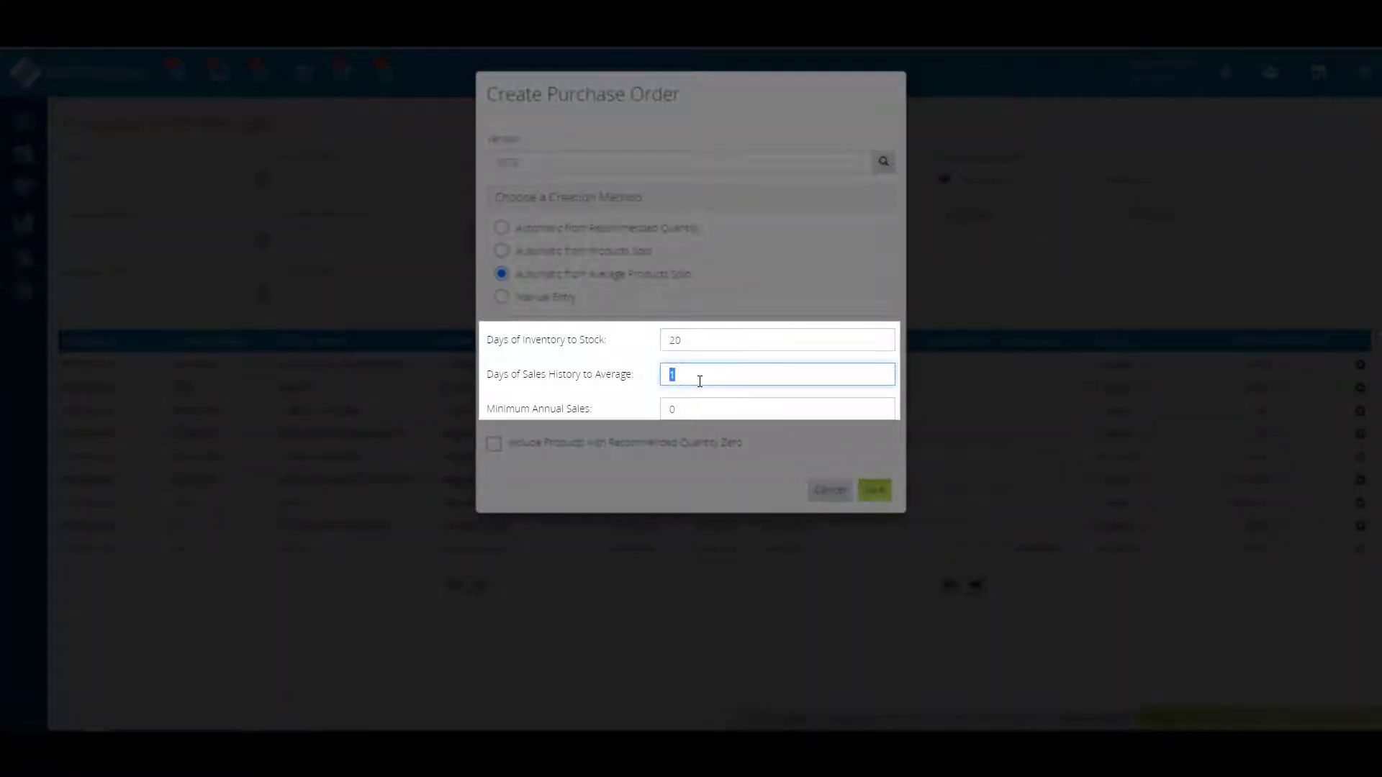
pyautogui.doubleClick(676, 408)
pyautogui.write('100')
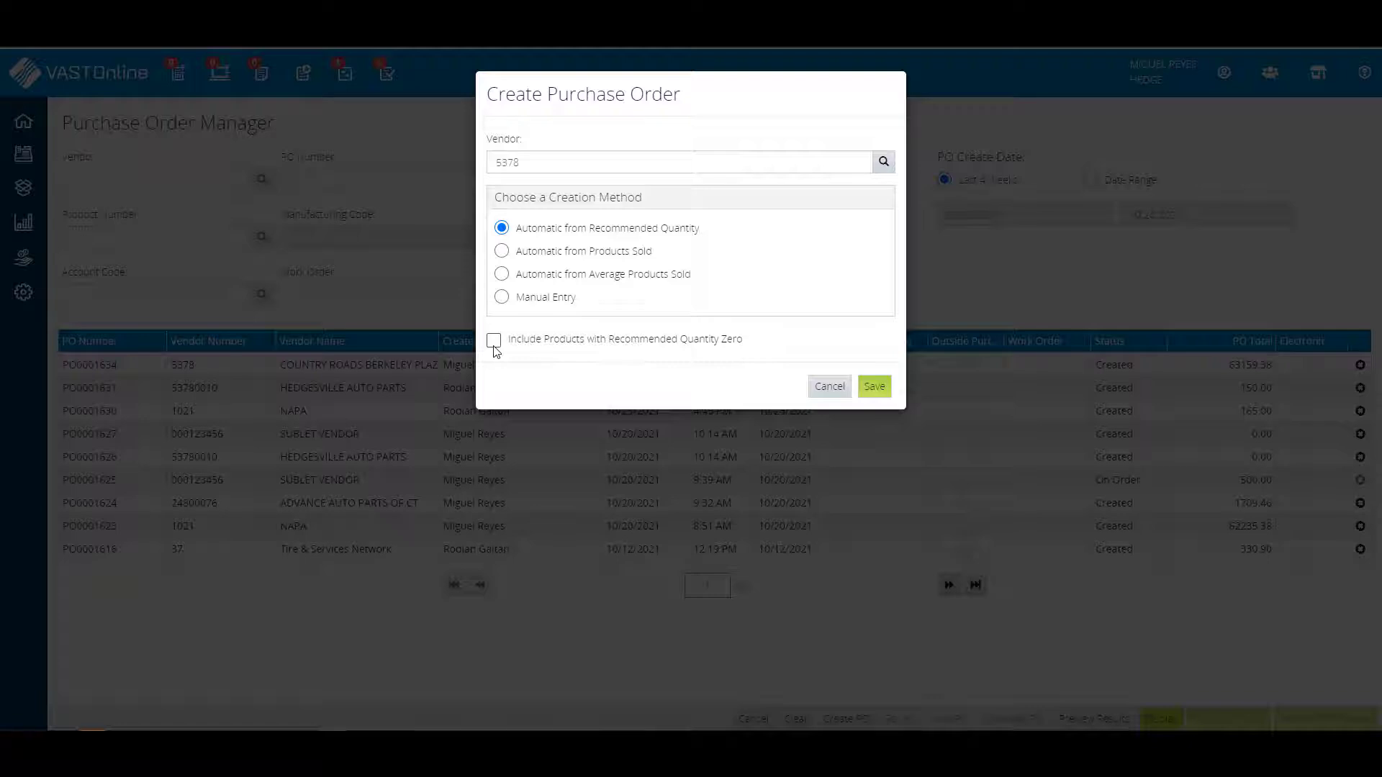
# Include products with recommended quantity zero and save the automatic recommended-quantity purchase order.
pyautogui.click(495, 347)
pyautogui.click(870, 396)
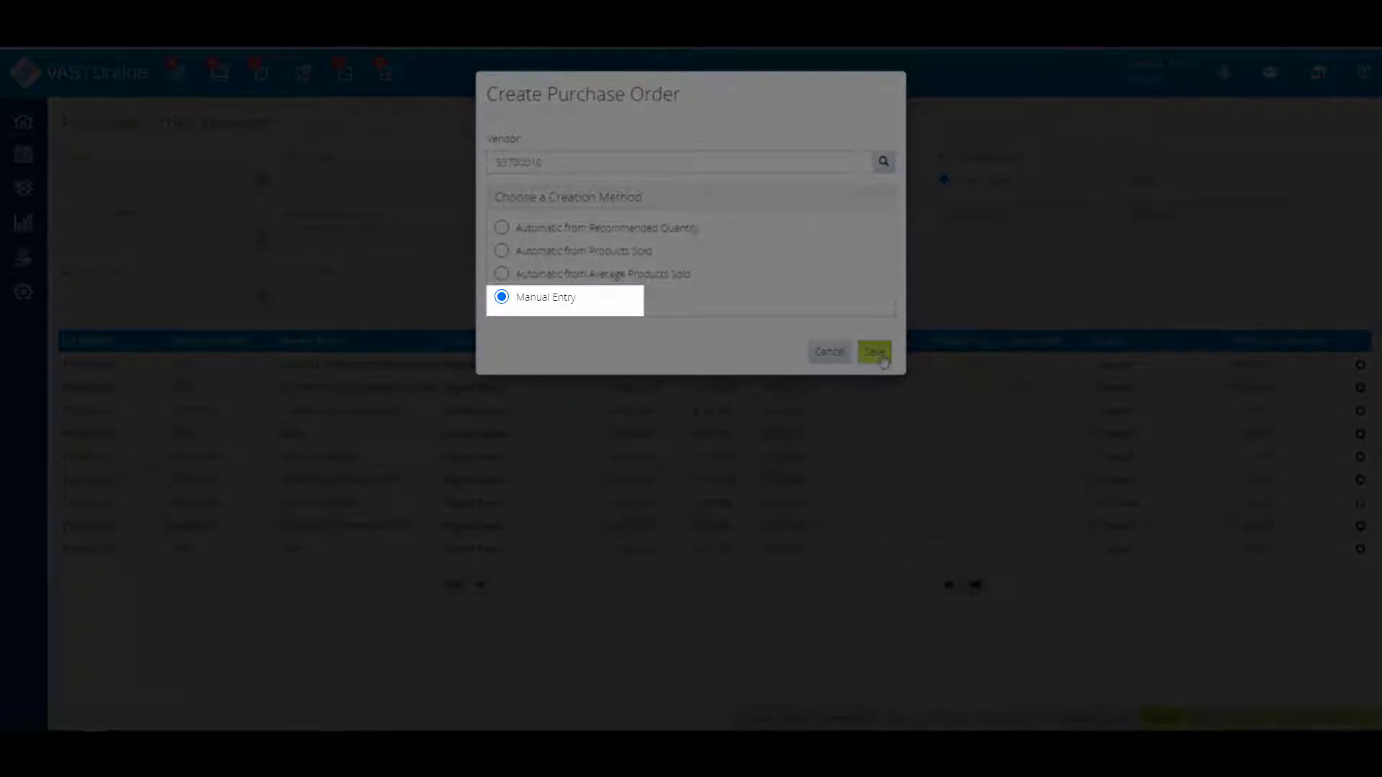
# Create the manual-entry purchase order and add BFG product 45062, All-Terrain T/A KO2, with an order quantity of 15.
pyautogui.click(876, 353)
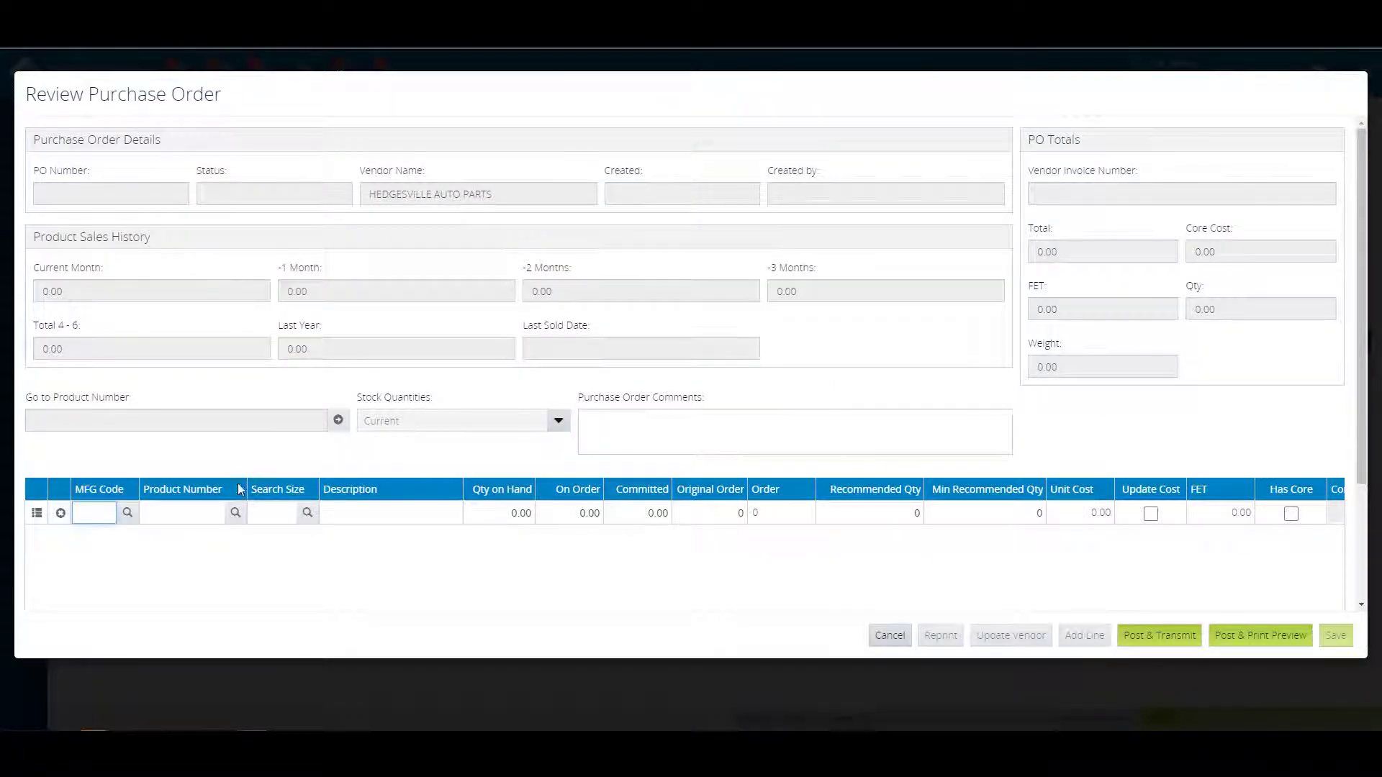
pyautogui.click(194, 514)
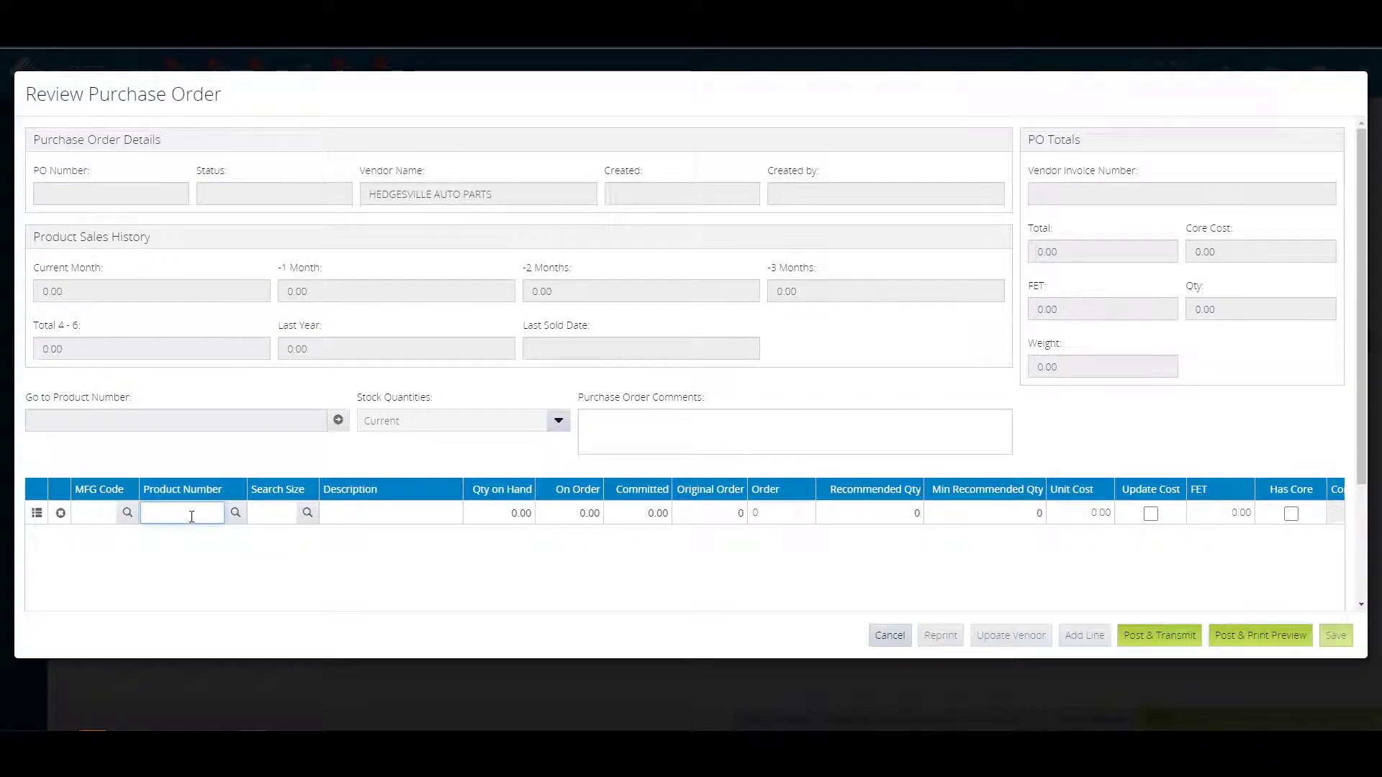
pyautogui.write('45')
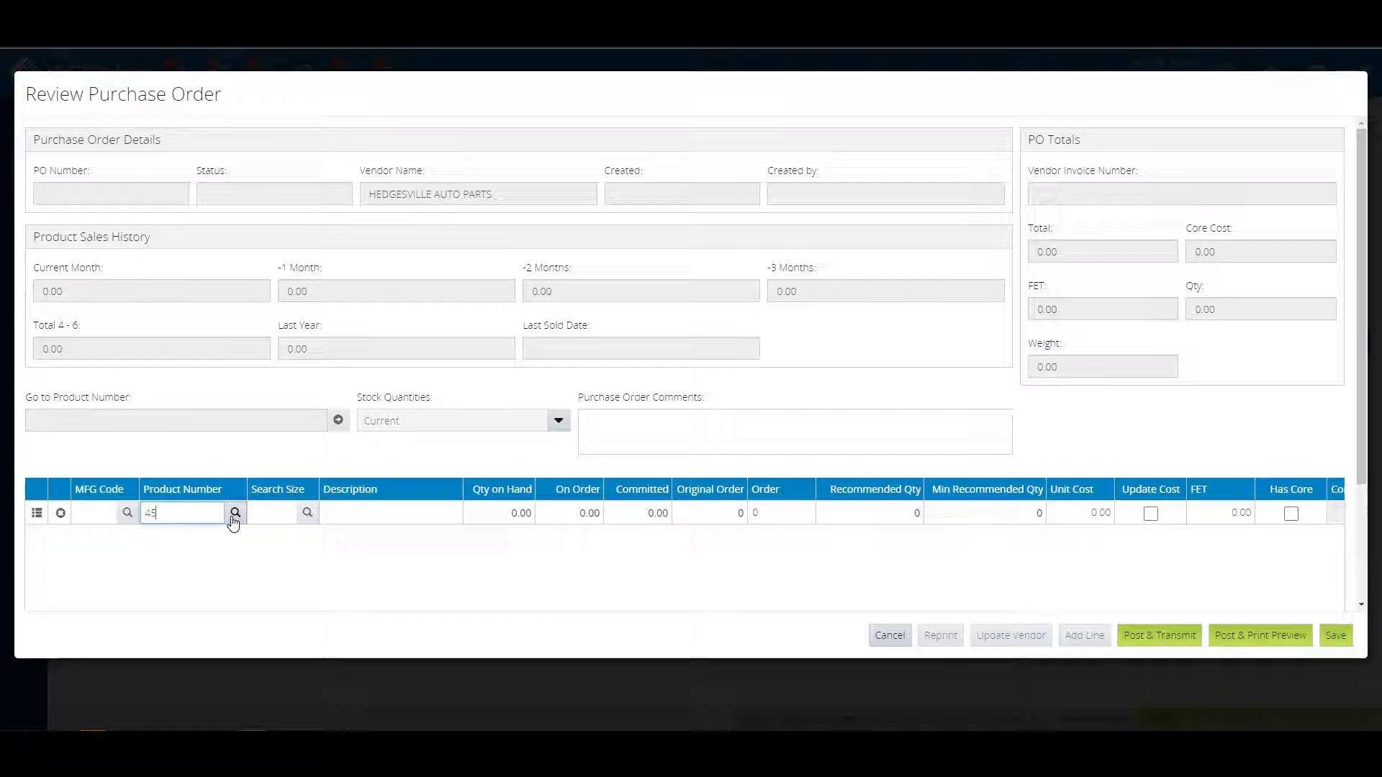
pyautogui.click(234, 515)
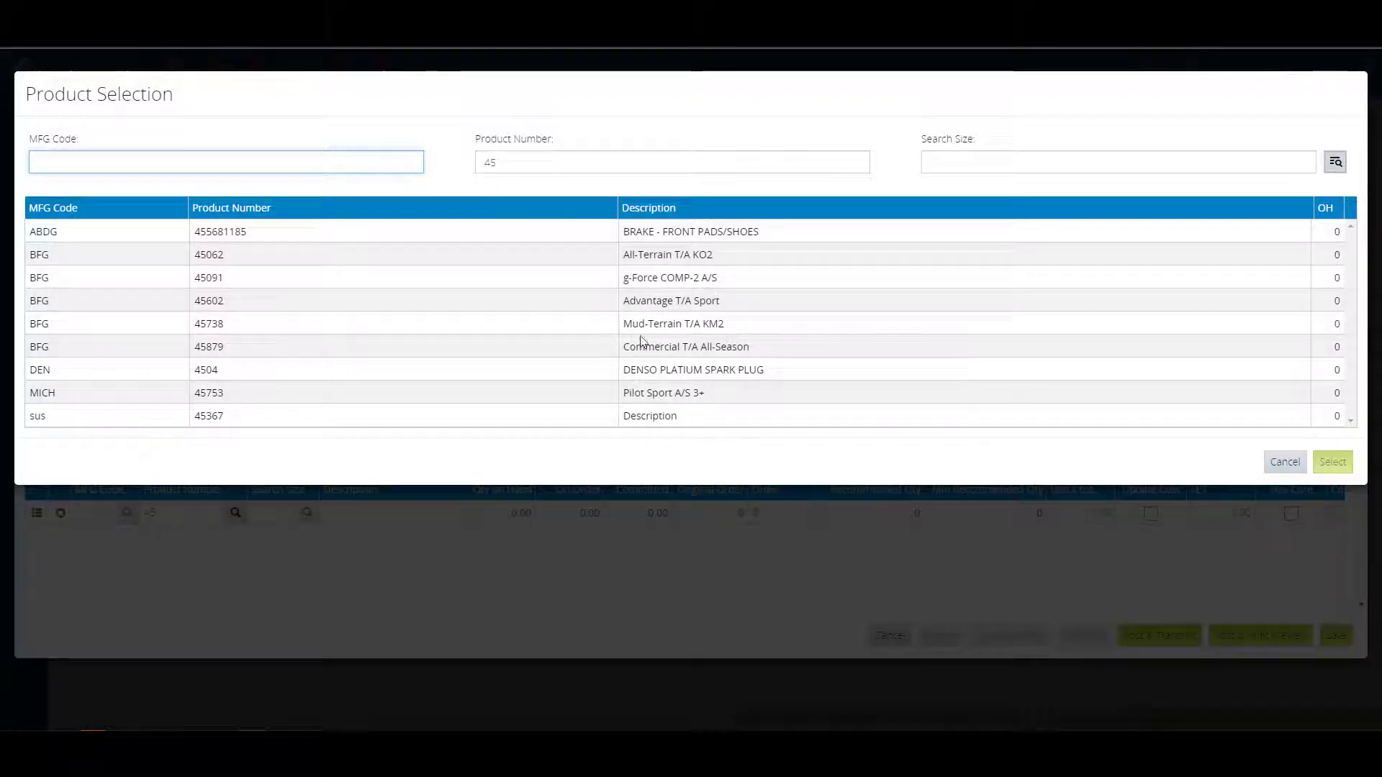
pyautogui.click(720, 258)
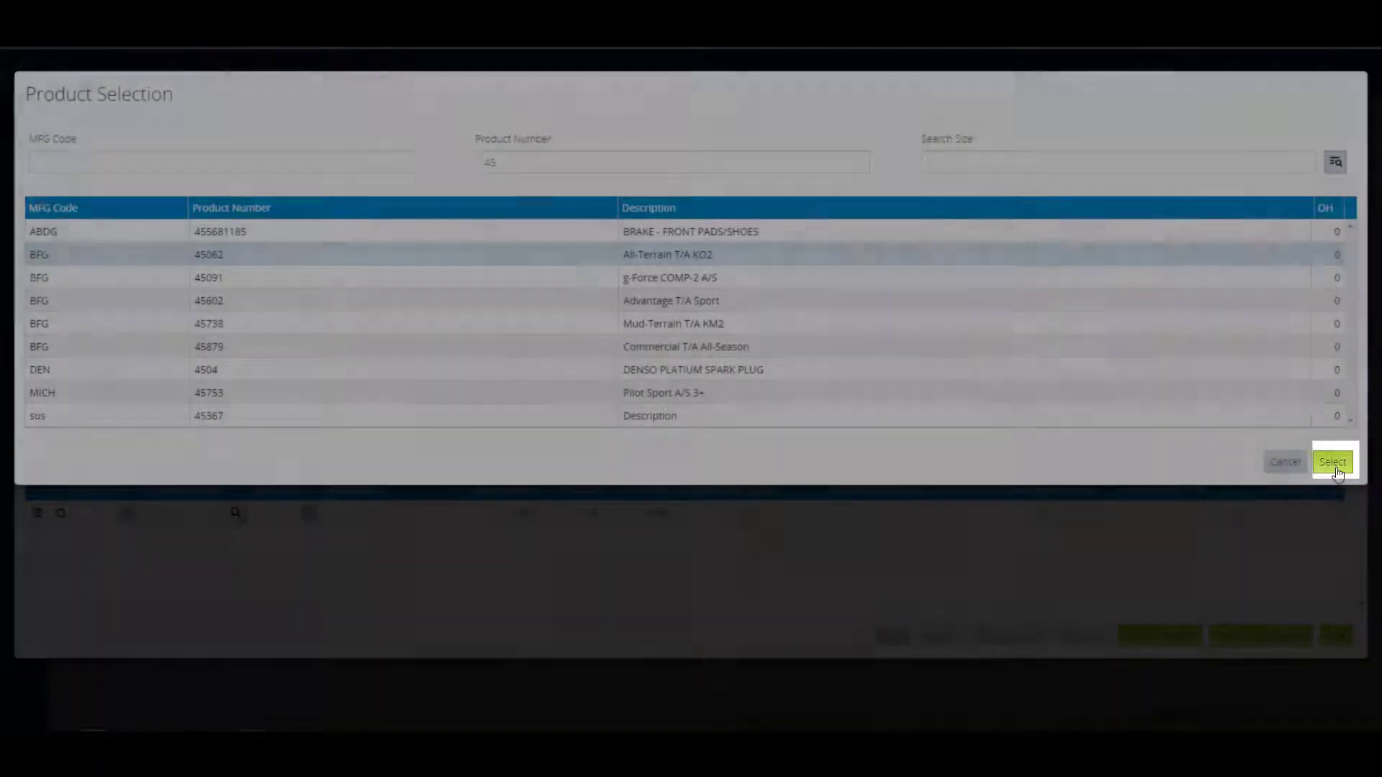
pyautogui.click(1332, 462)
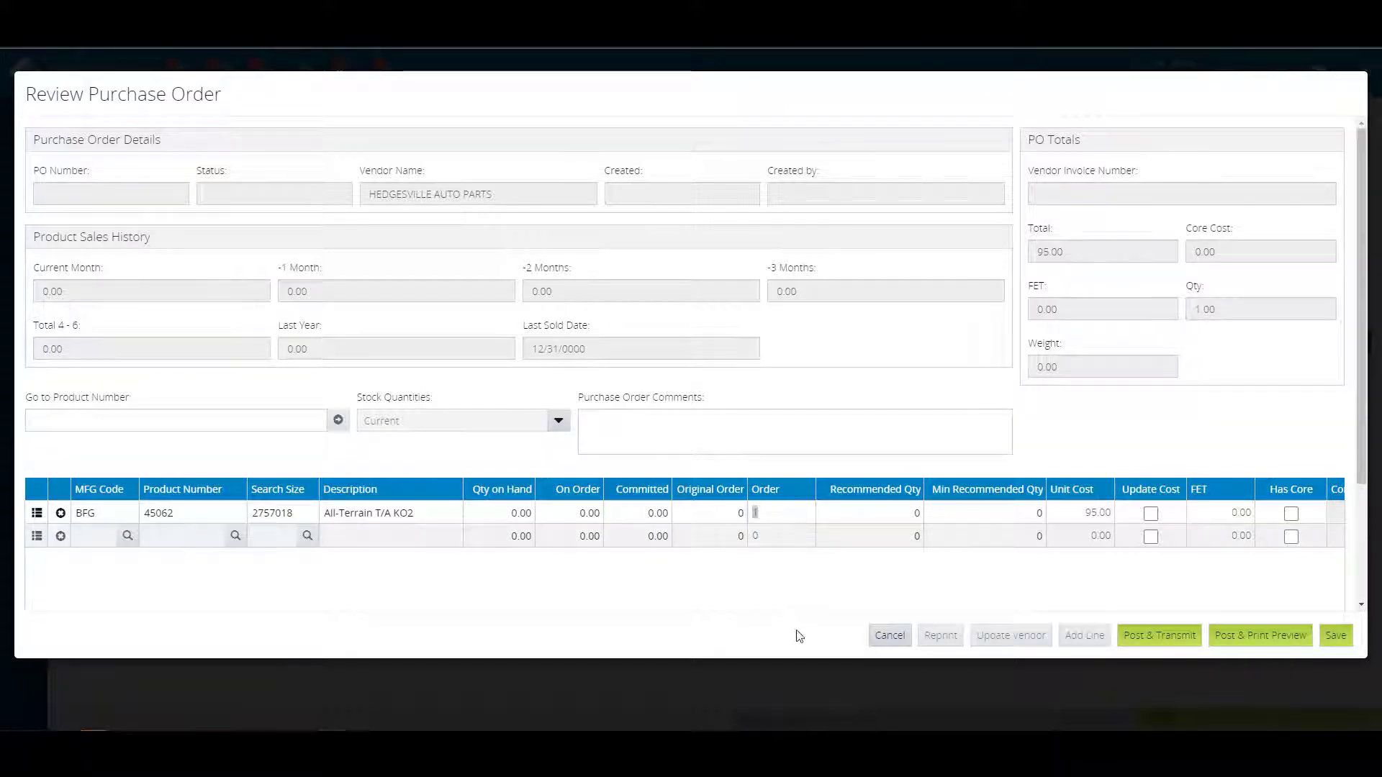
pyautogui.click(763, 517)
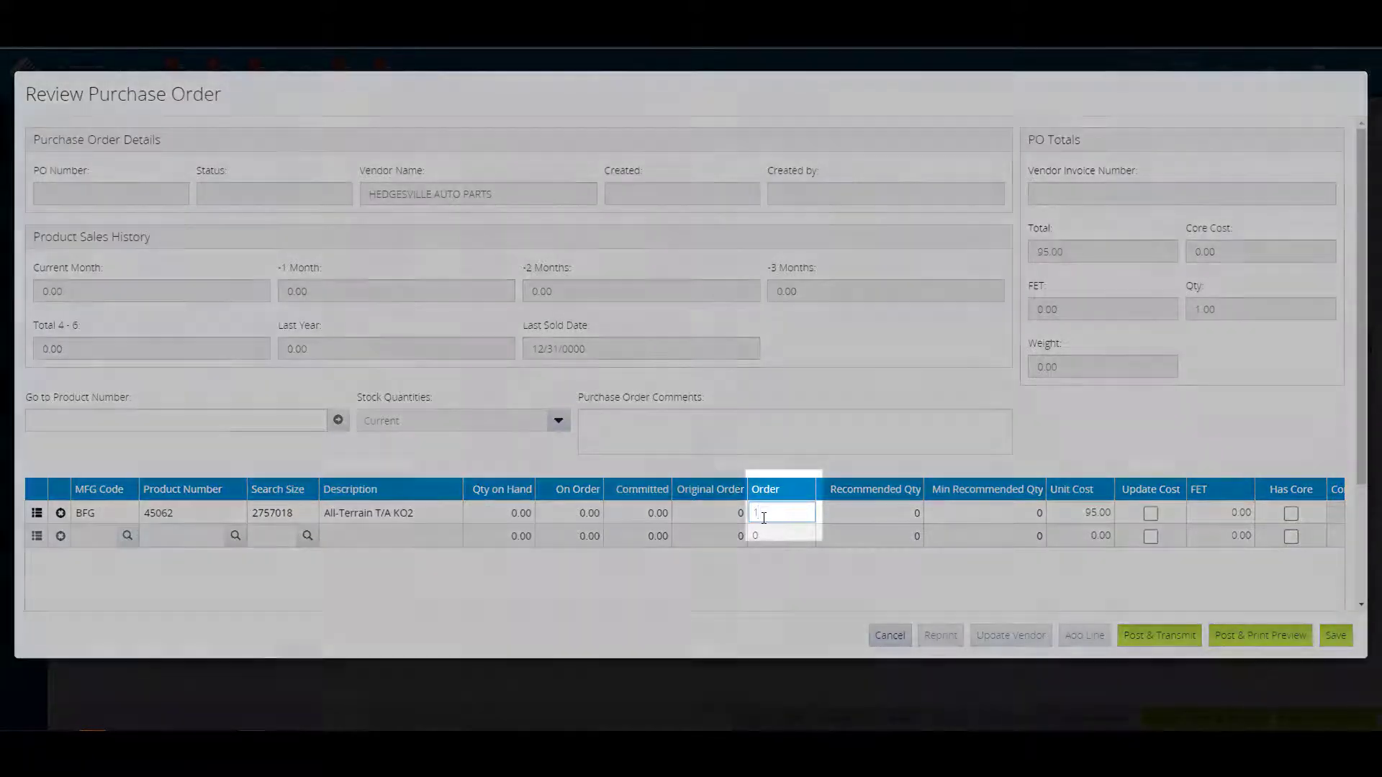
pyautogui.write('5')
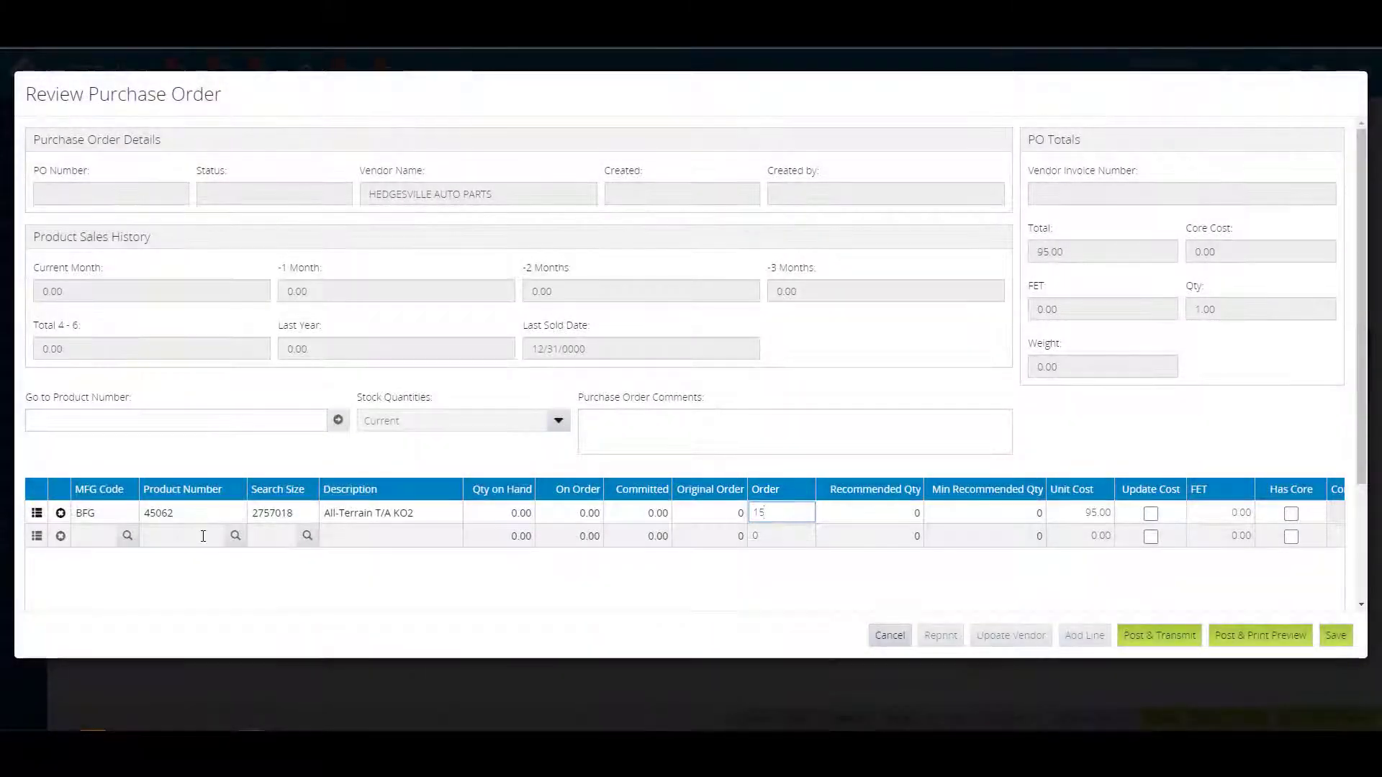
# Look up product number 68 on the next line, add Goodyear product 680026570 and save the purchase order.
pyautogui.click(185, 535)
pyautogui.write('68')
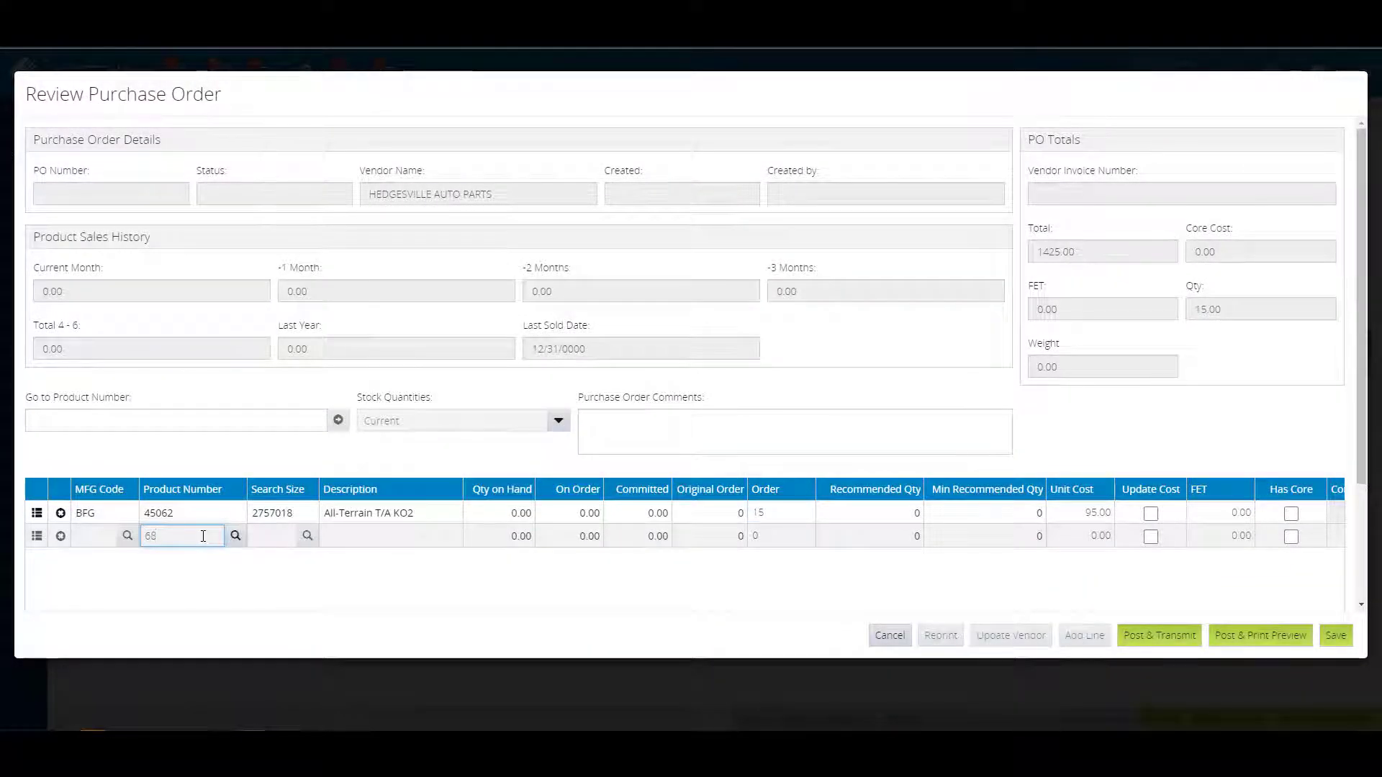
pyautogui.click(236, 536)
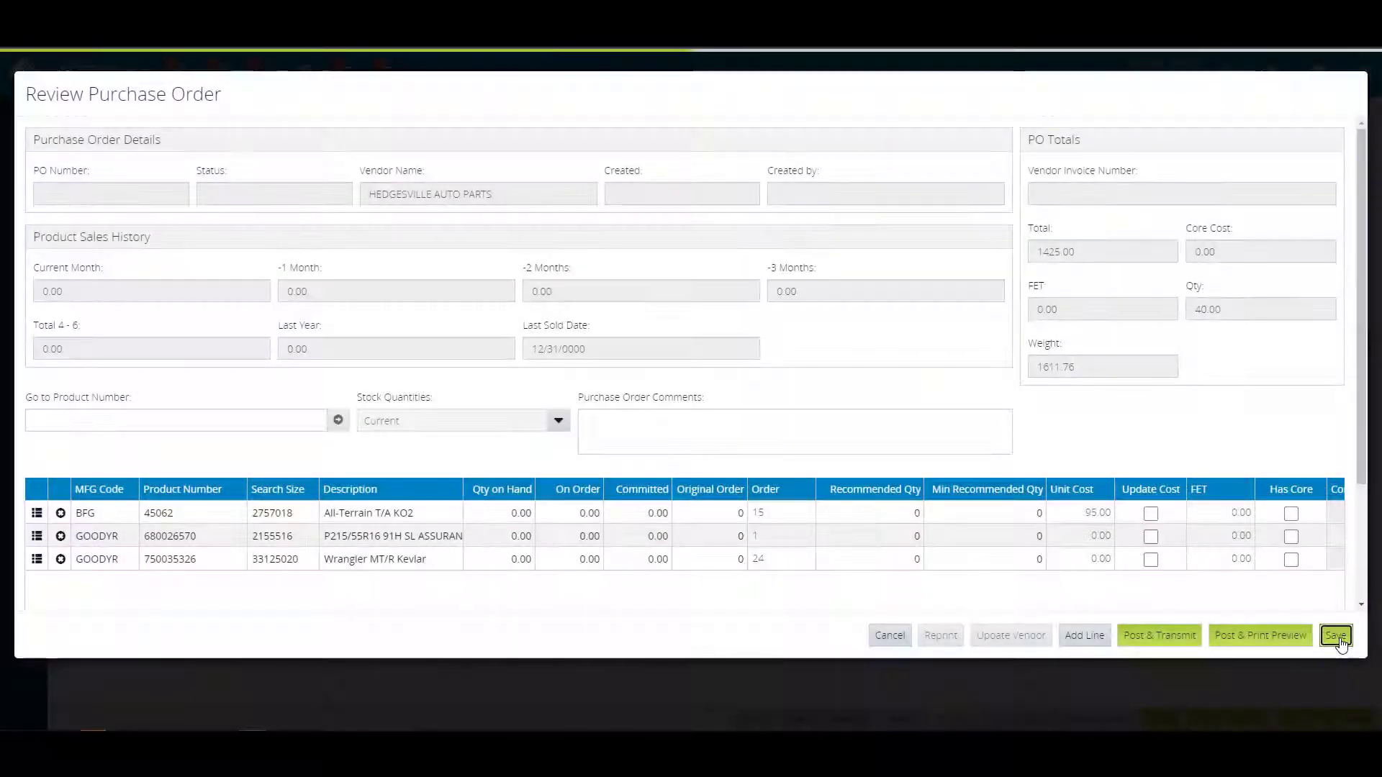
pyautogui.click(1337, 636)
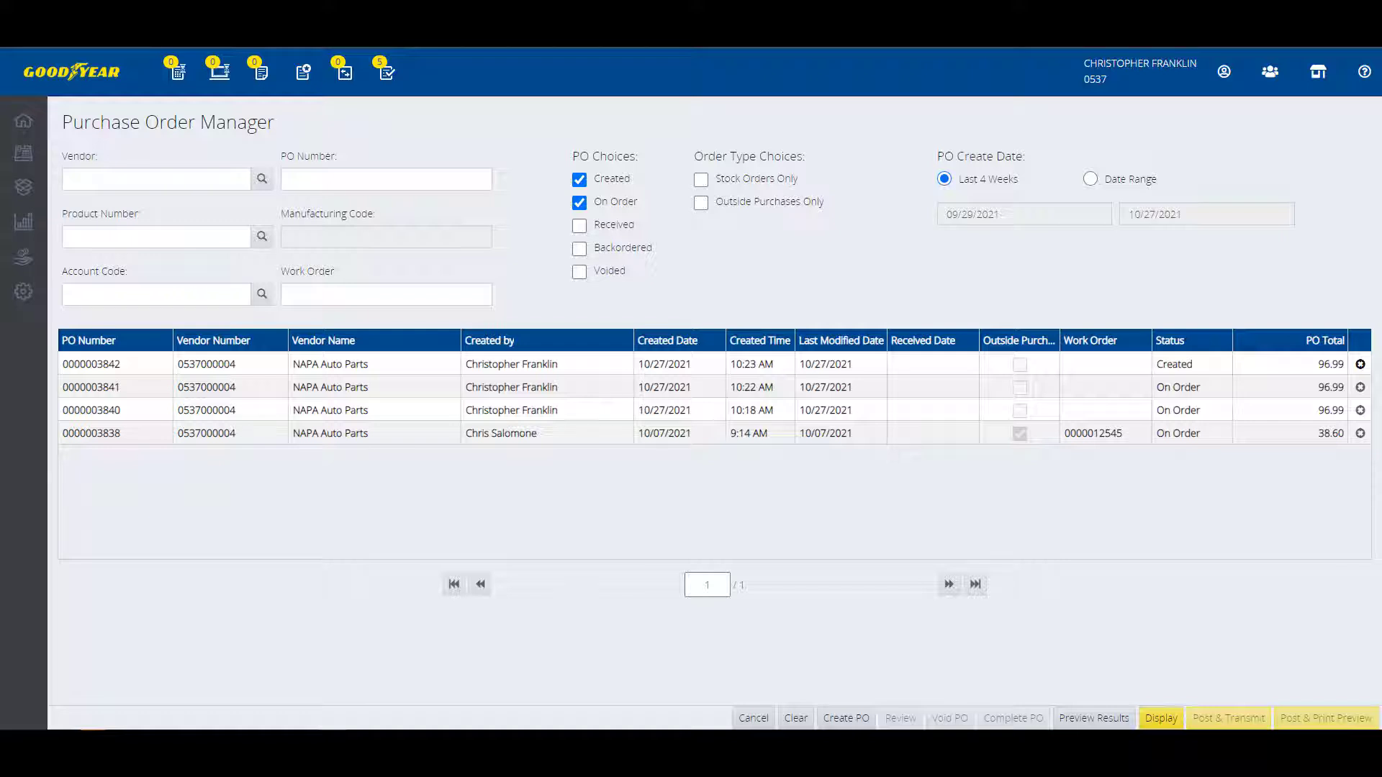
# Post and transmit the NAPA Auto Parts purchase order that has Created status.
pyautogui.click(606, 369)
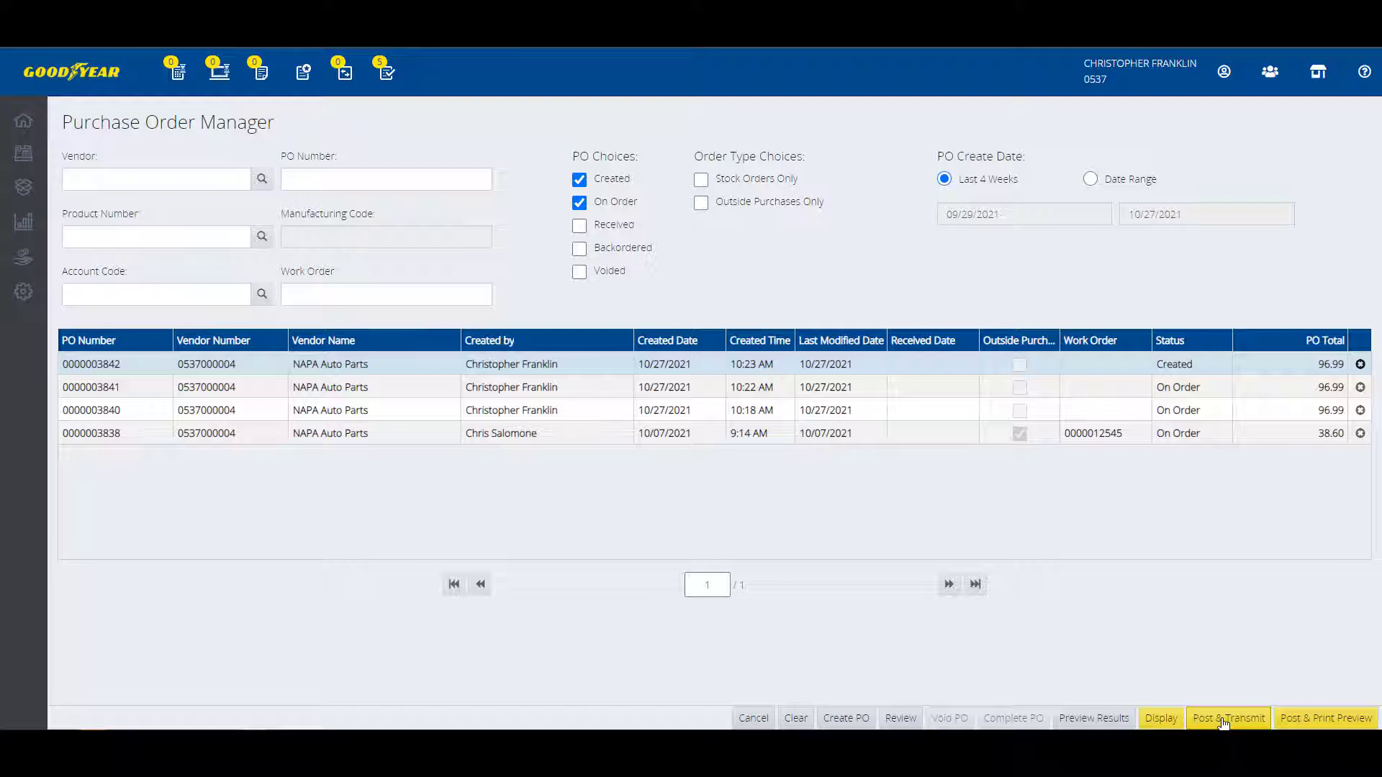
pyautogui.click(1222, 720)
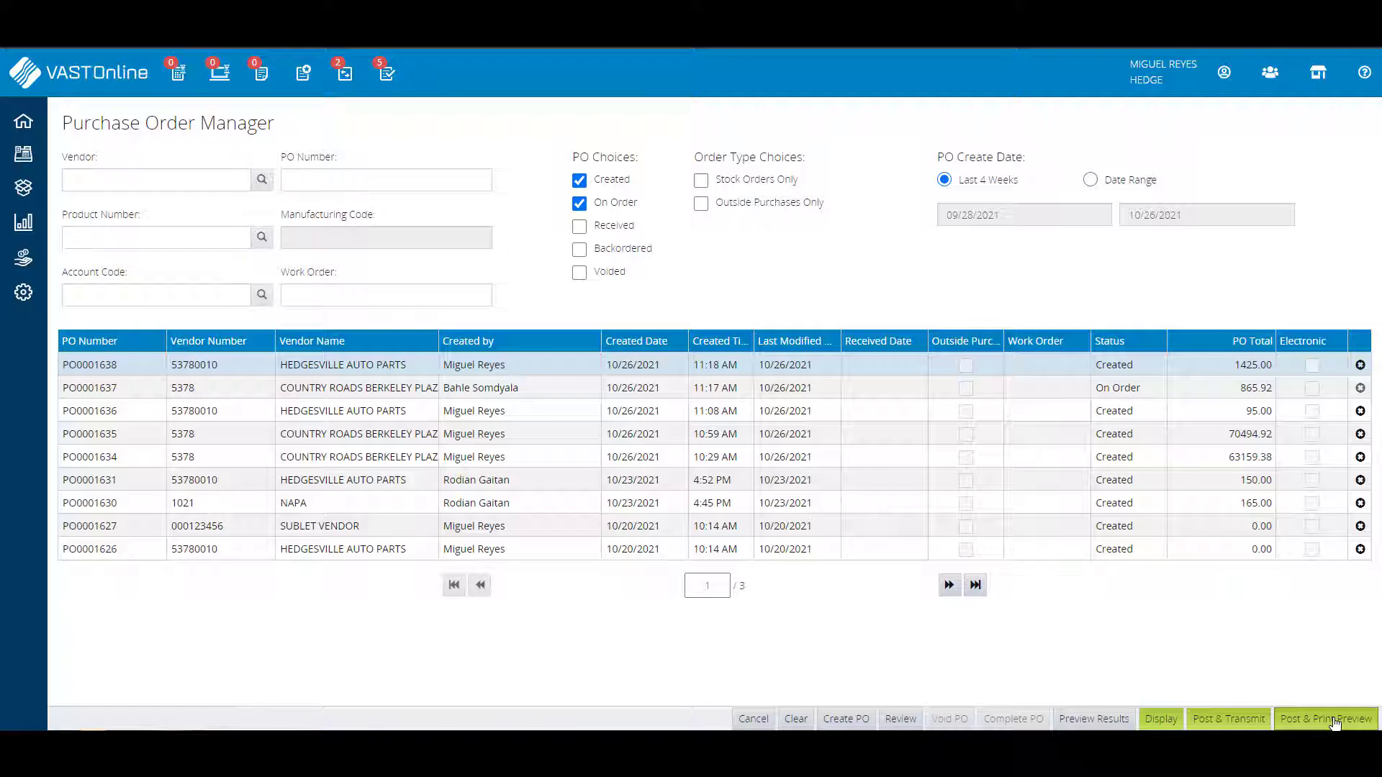
# Post the selected Hedgesville Auto Parts purchase order with shipping date 10/29/2021 and carrier JHA, and close its print preview.
pyautogui.click(1334, 723)
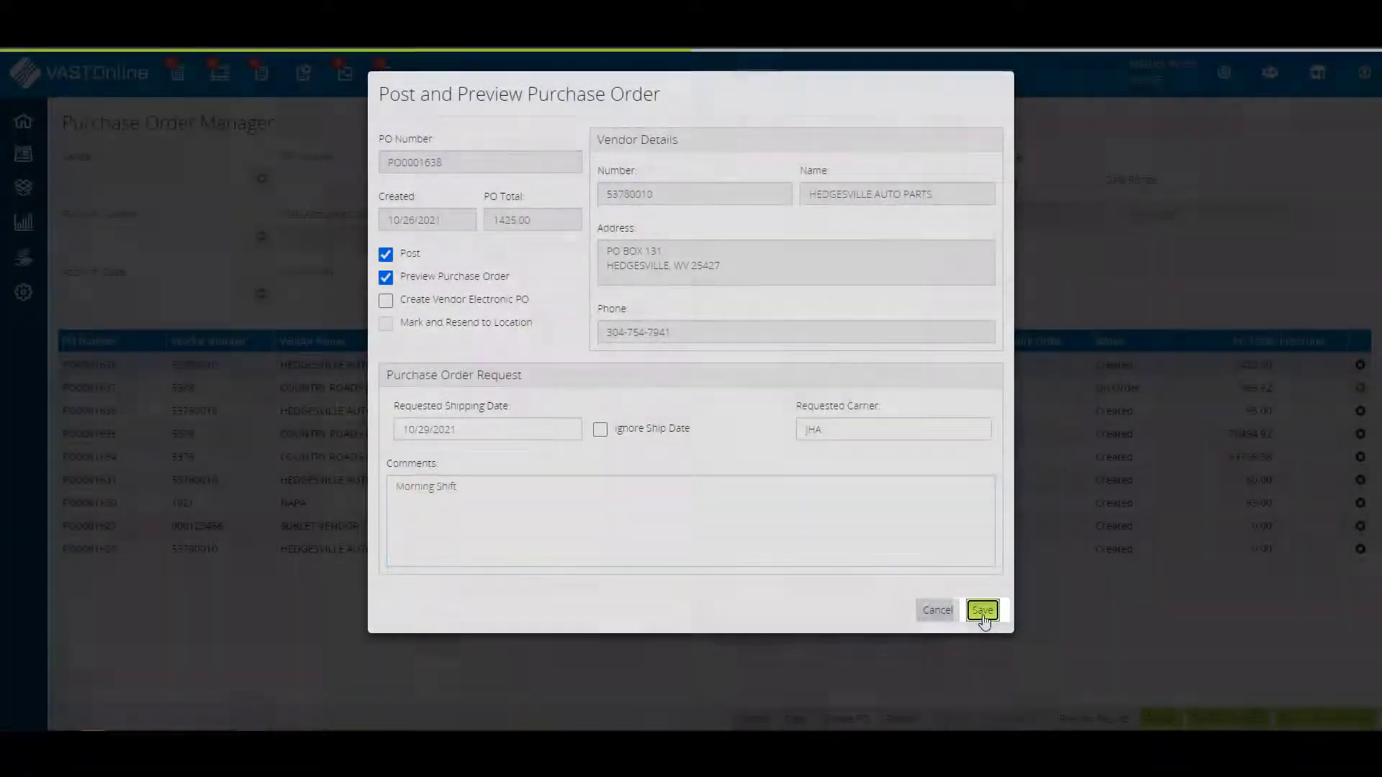
pyautogui.click(982, 611)
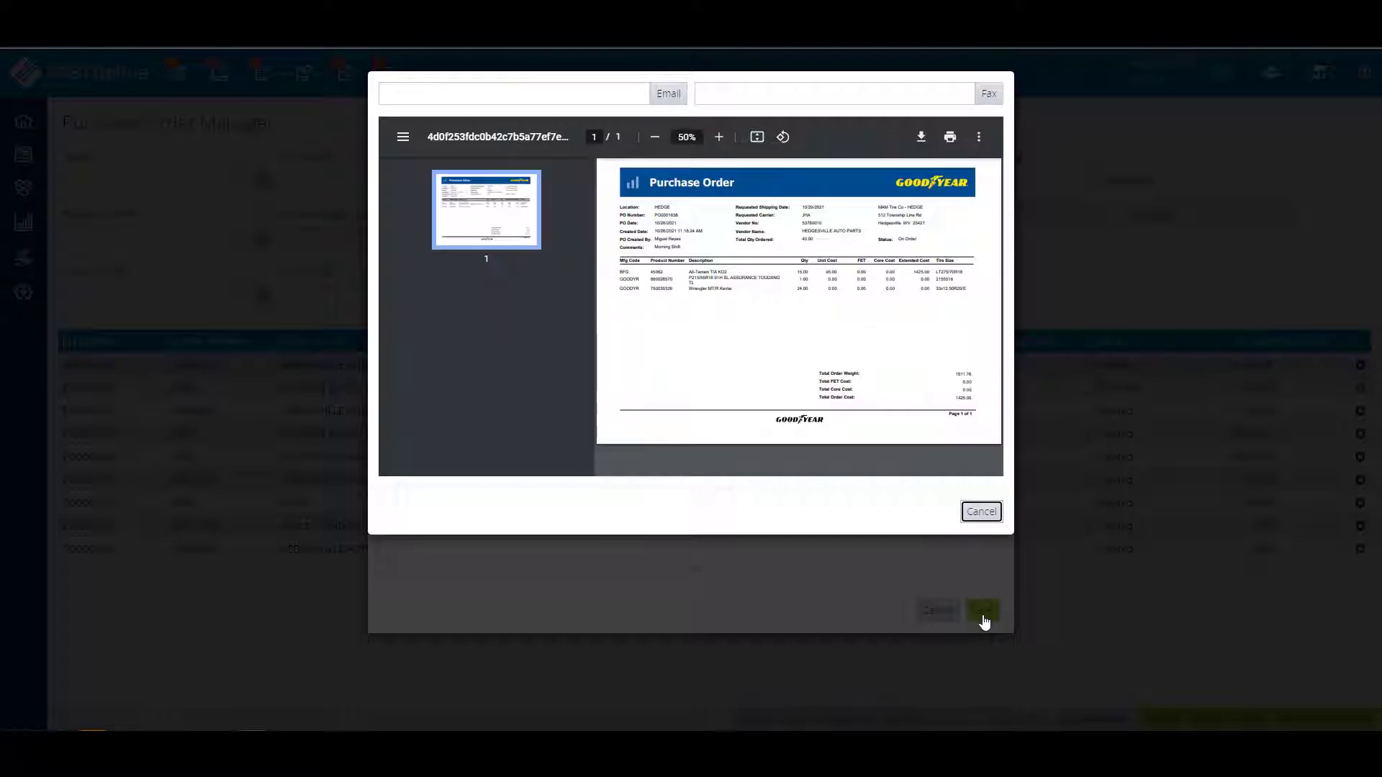
pyautogui.click(982, 513)
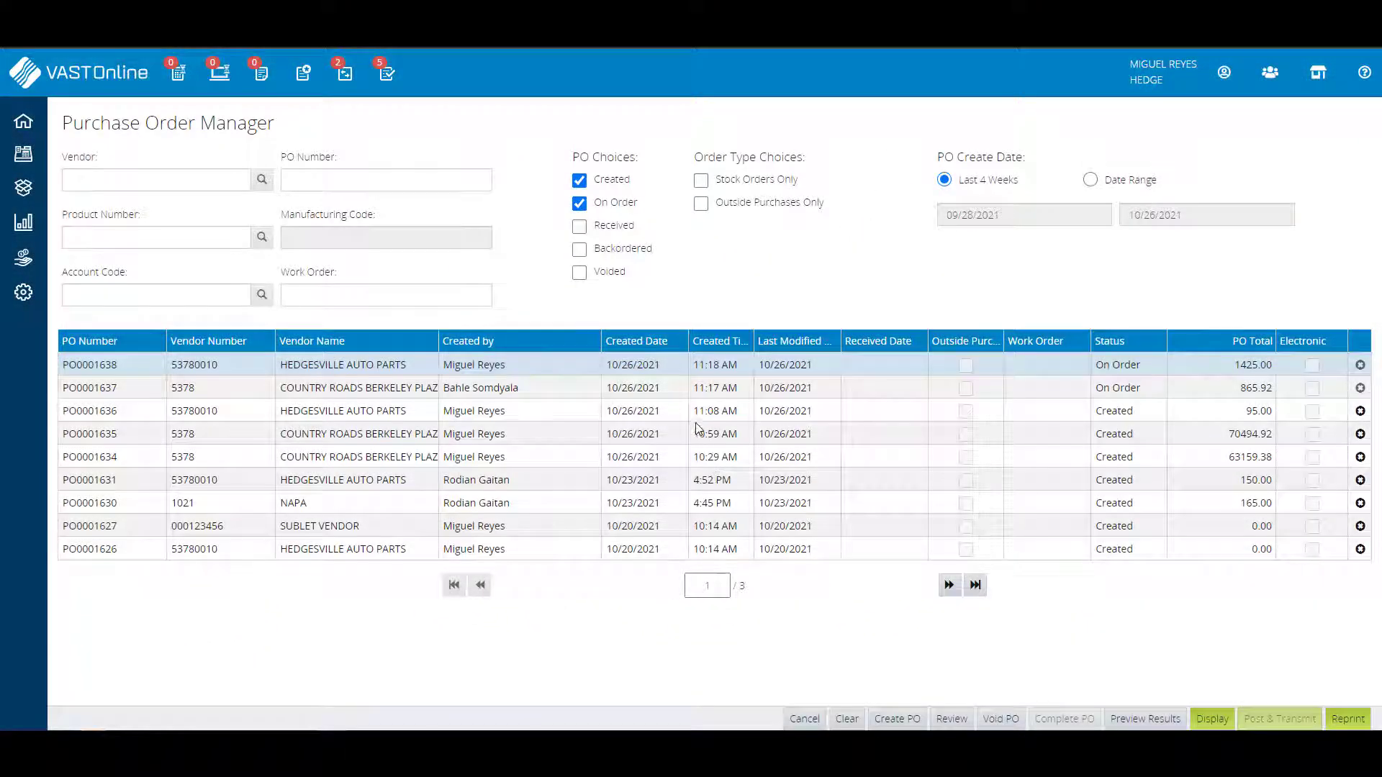
# Open the 11:08 AM Hedgesville Auto Parts purchase order for review and change its vendor to Napa Auto Parts.
pyautogui.click(698, 414)
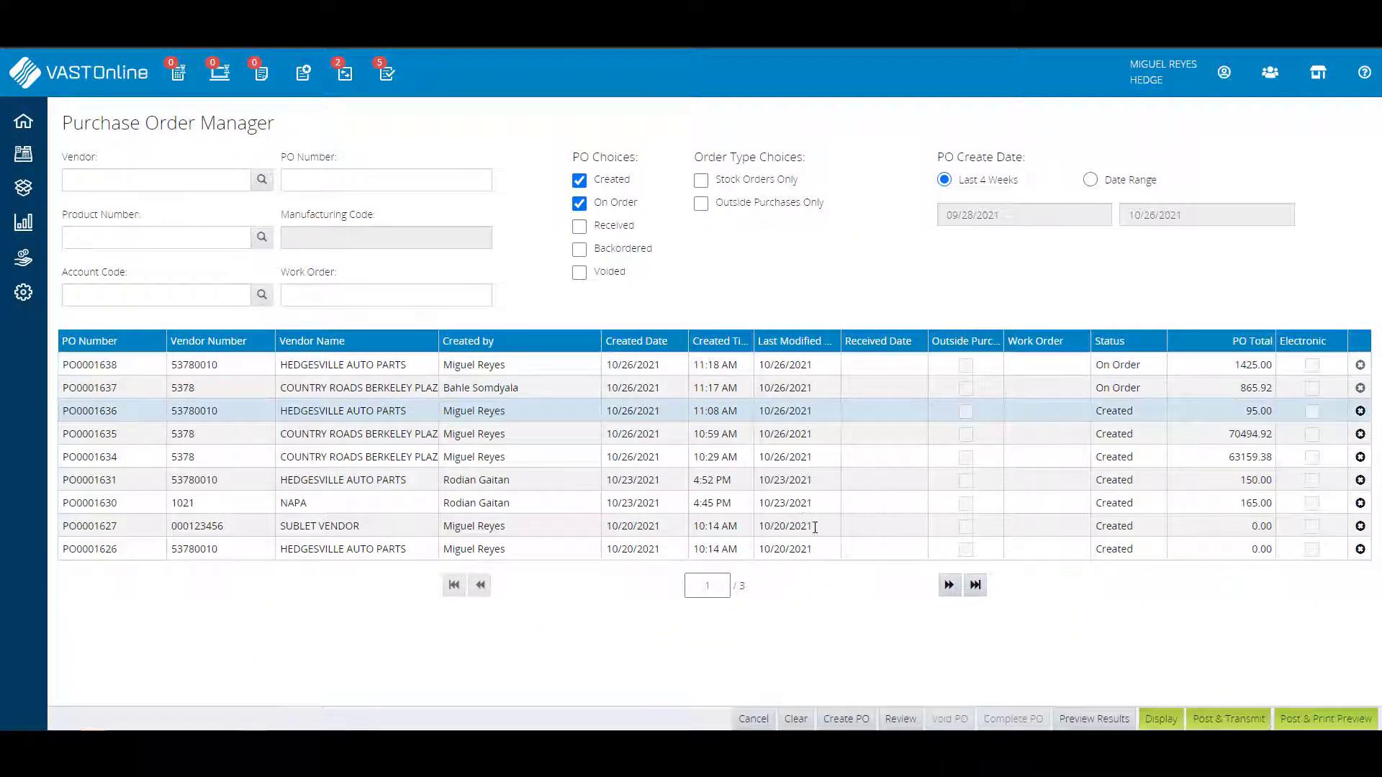
pyautogui.click(899, 719)
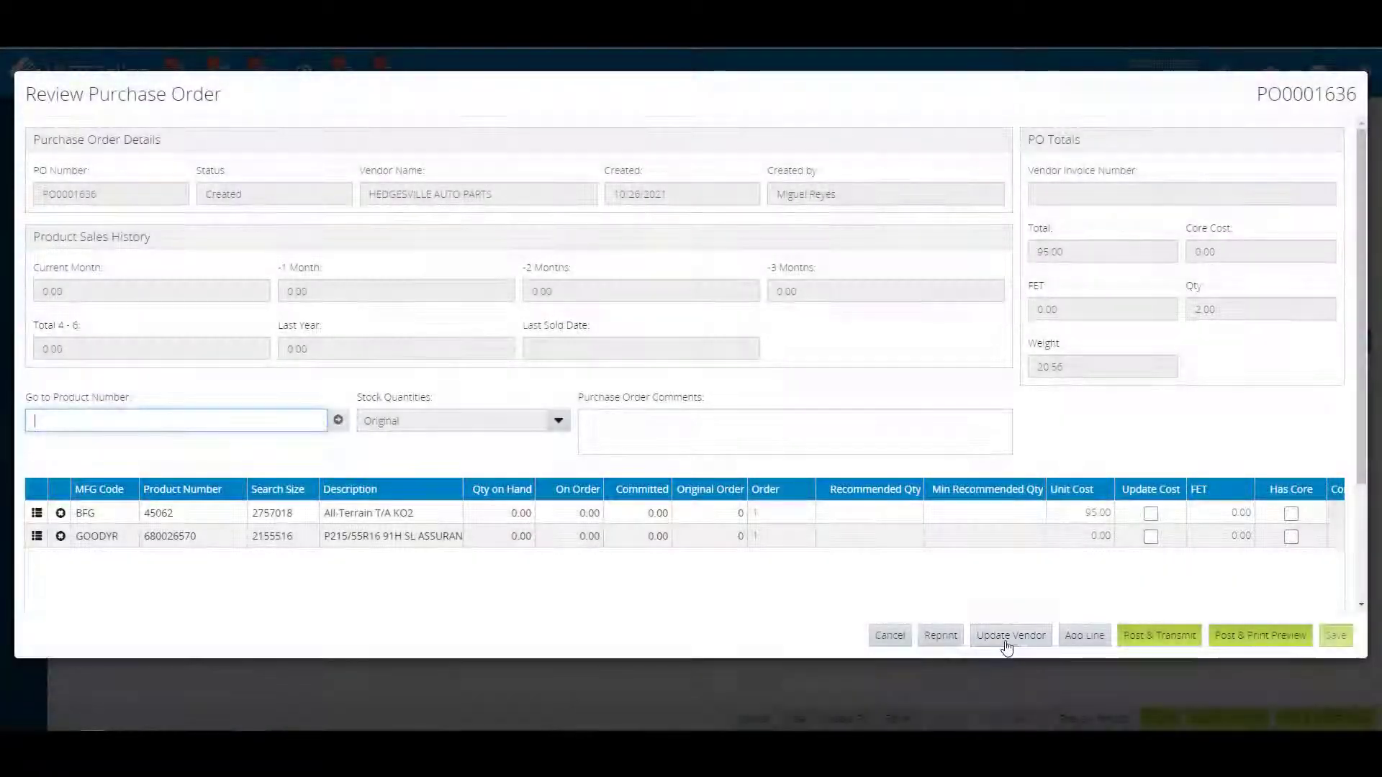
pyautogui.click(1007, 641)
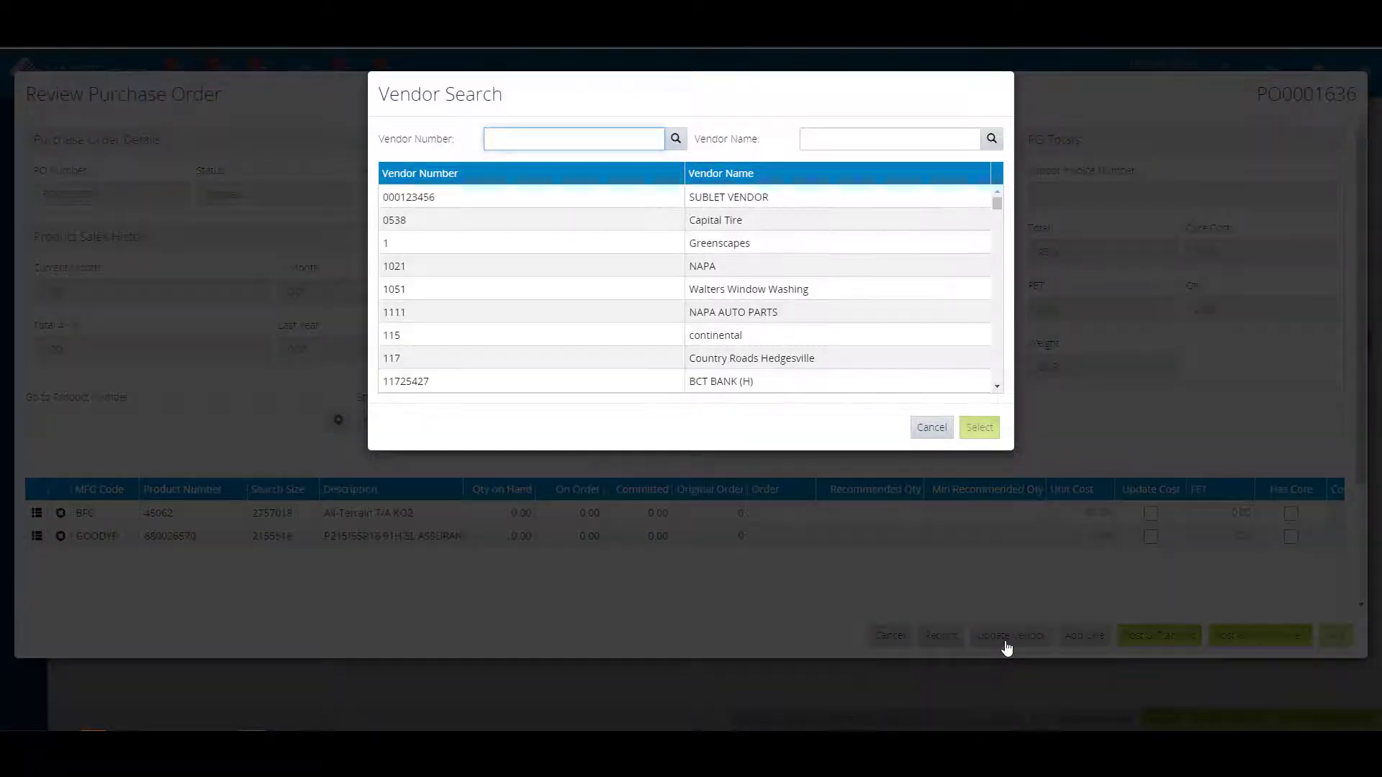
pyautogui.write('napa')
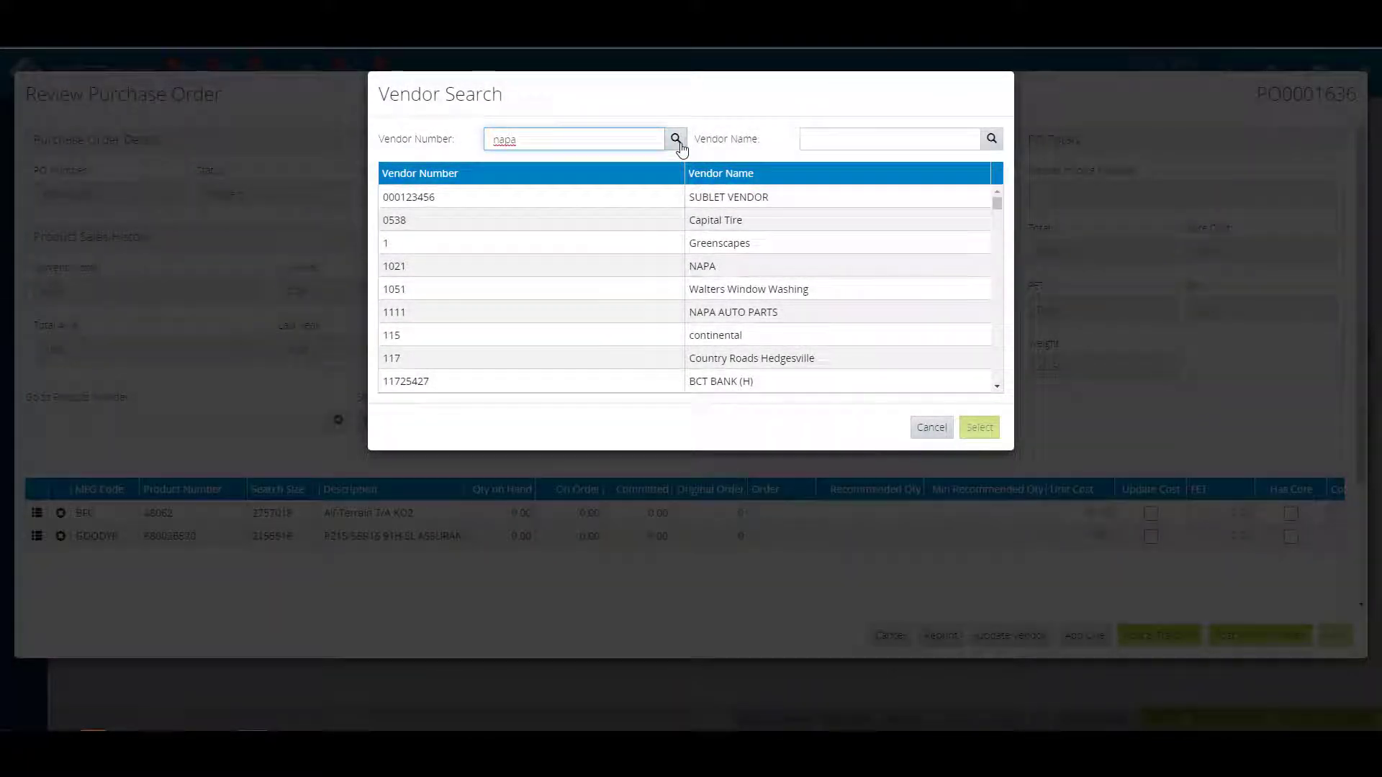
pyautogui.click(677, 140)
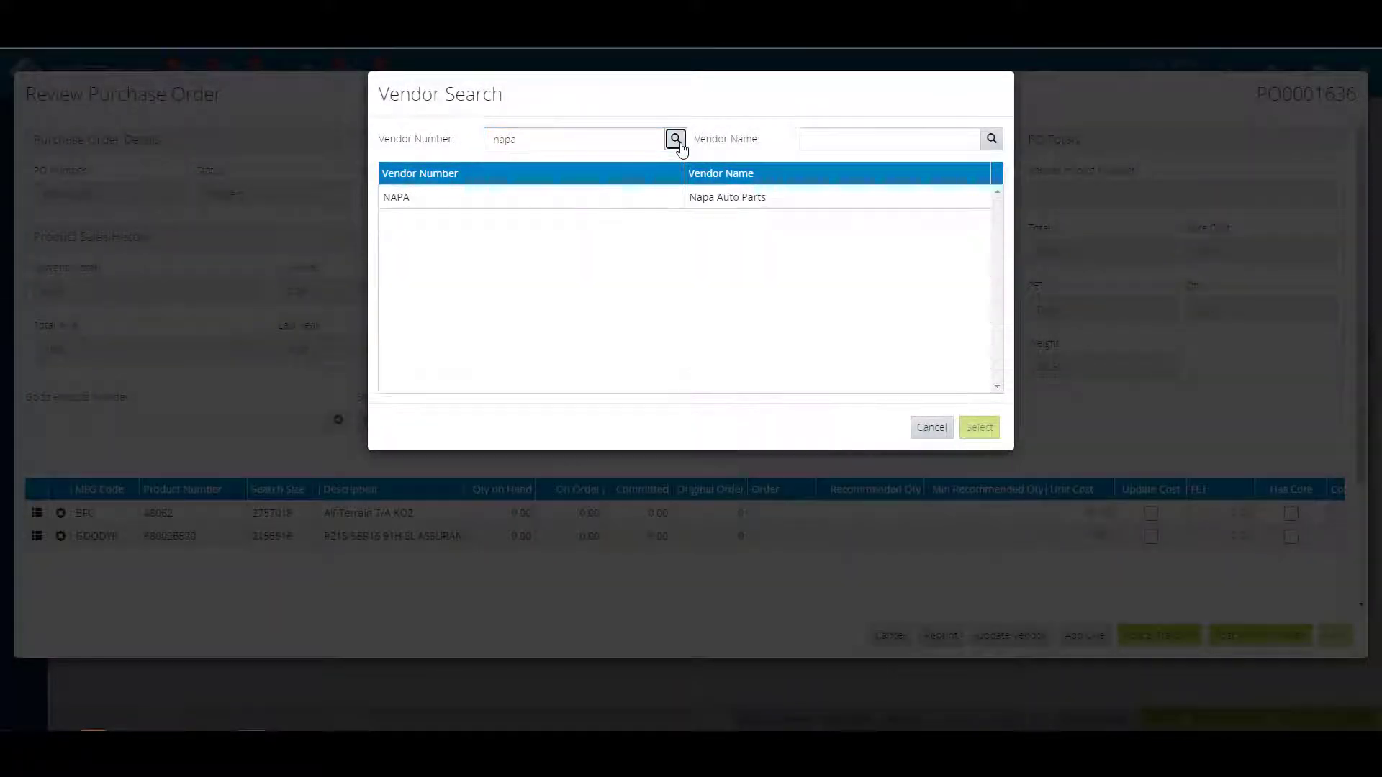
pyautogui.click(735, 196)
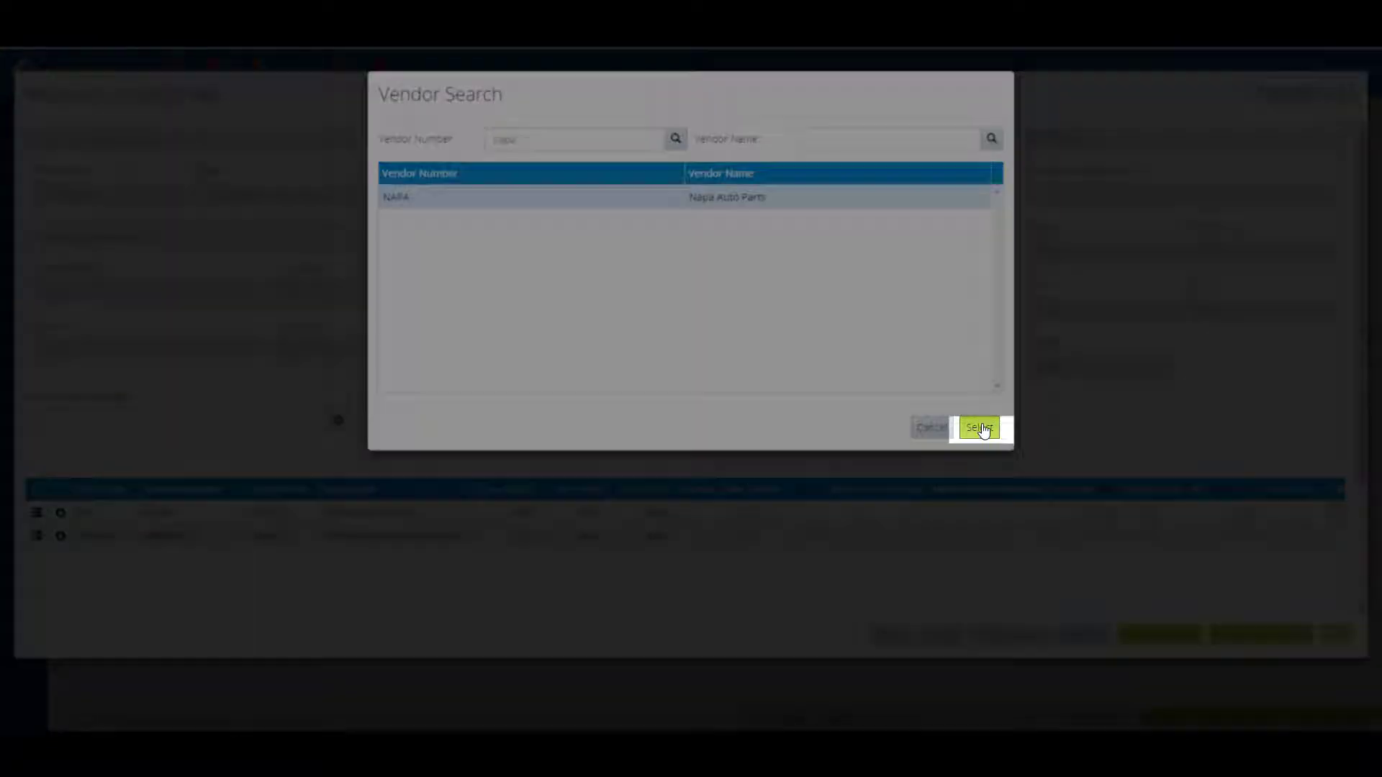
pyautogui.click(980, 428)
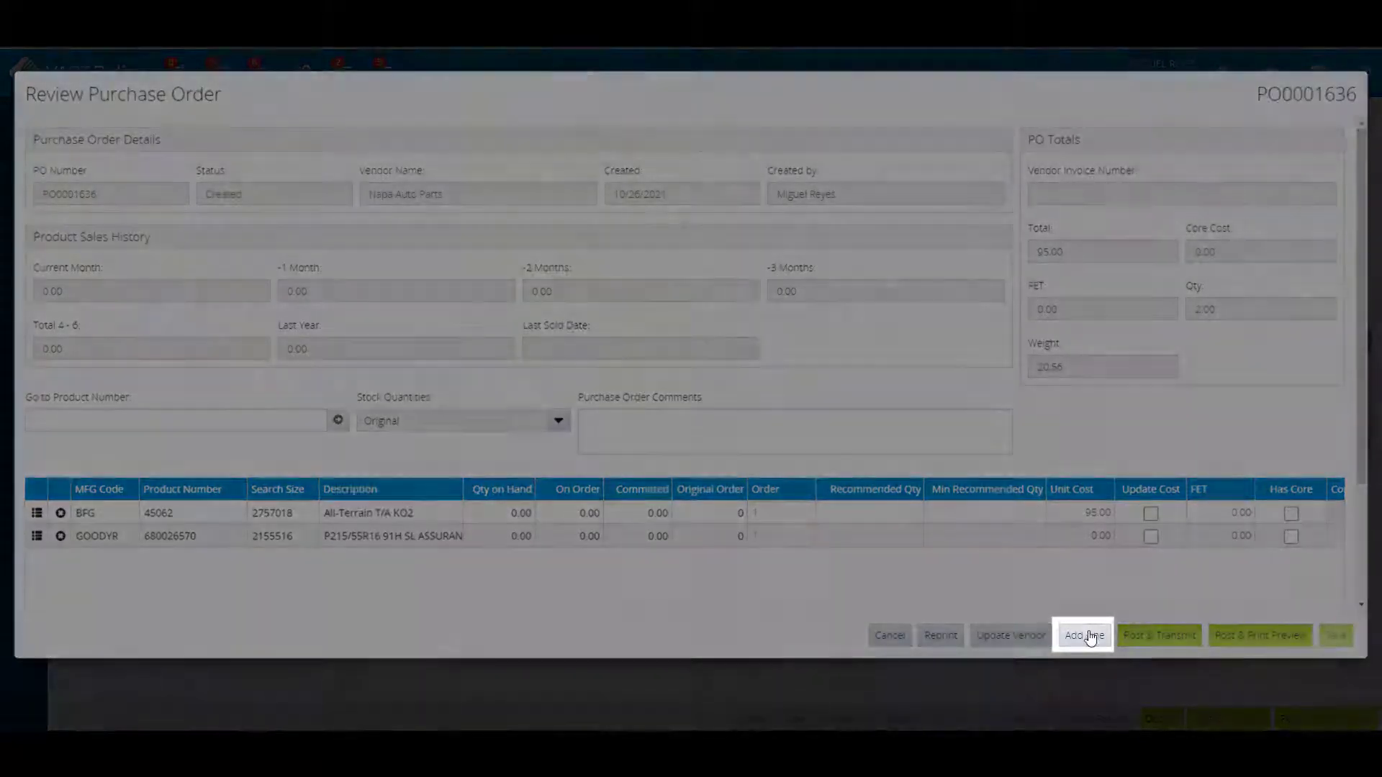
# Add a line for BG product 75216, synthetic gear oil, by searching for 75, and set its order quantity to 12.
pyautogui.click(1088, 636)
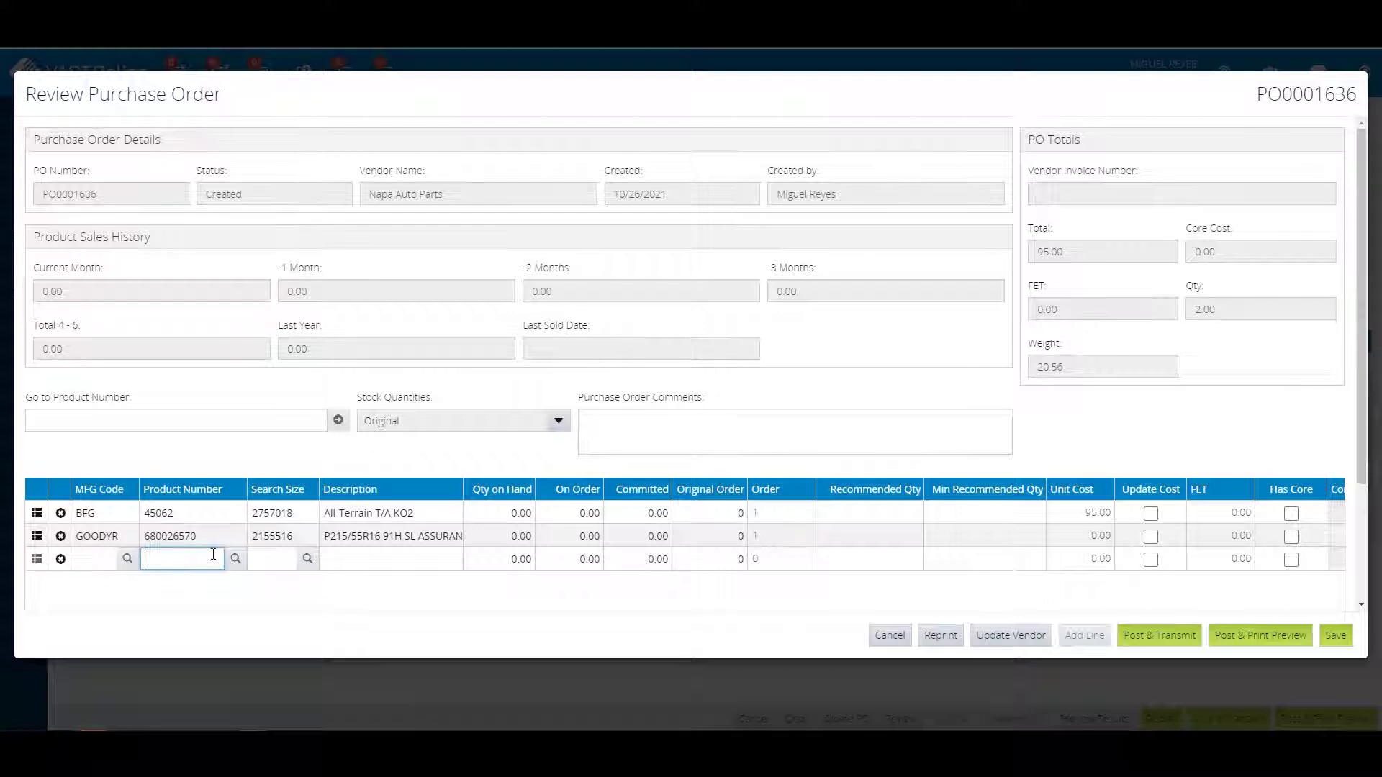
pyautogui.click(236, 559)
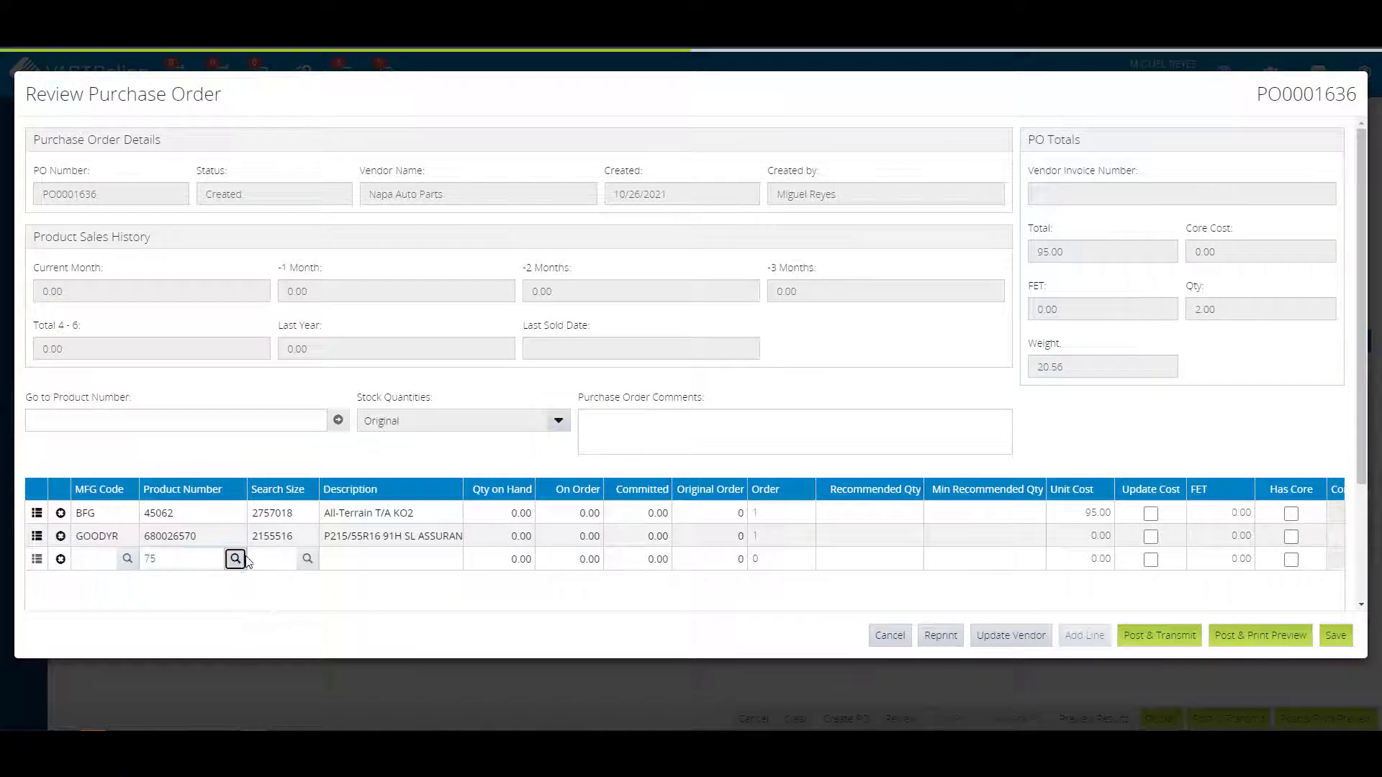
pyautogui.click(719, 323)
pyautogui.click(1333, 460)
pyautogui.write('12')
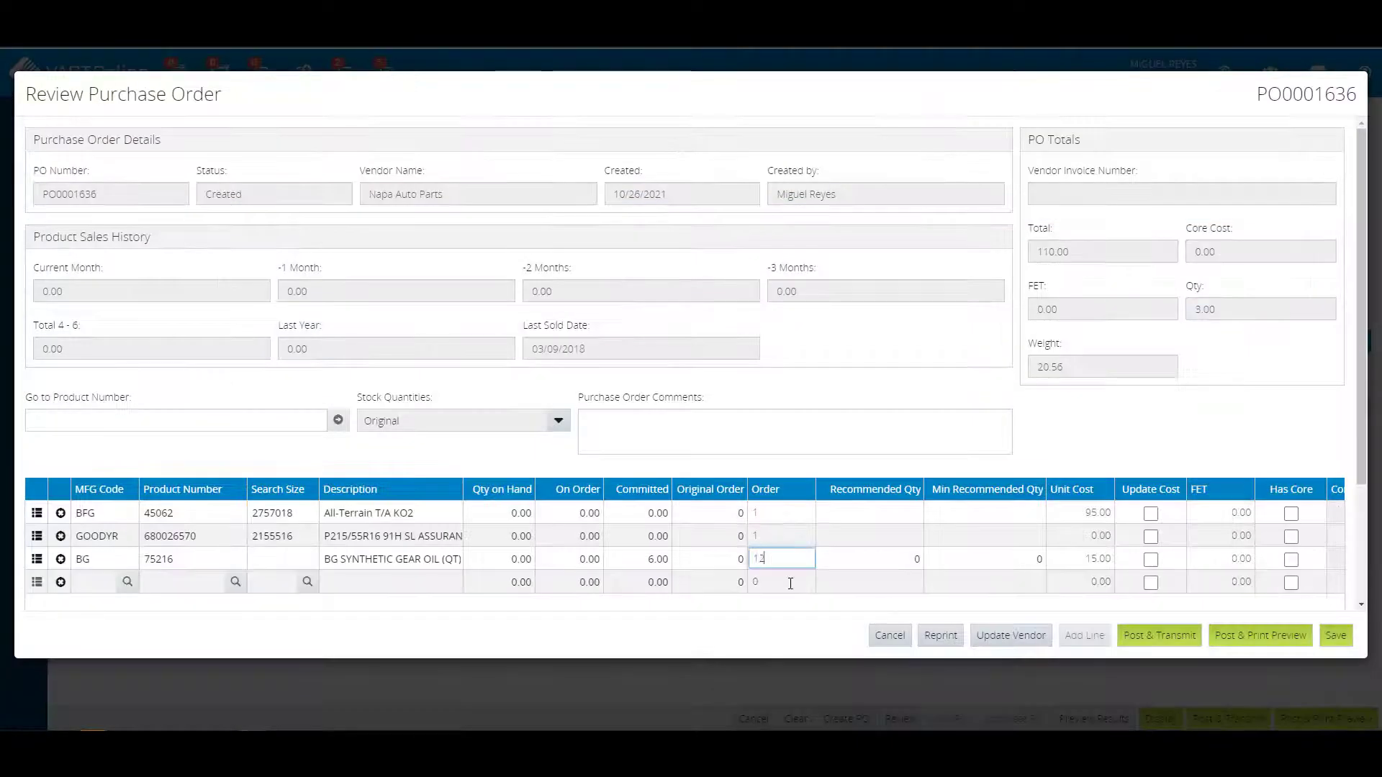